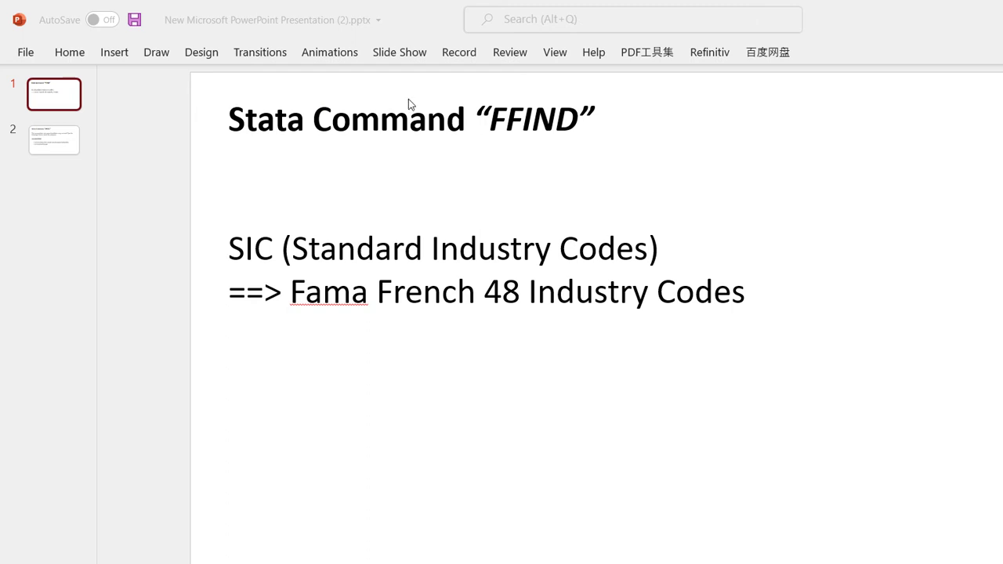
- Switch to Stata and, in the Data Editor, filter the variable list by sic and go to the sic column
left_click(322, 485)
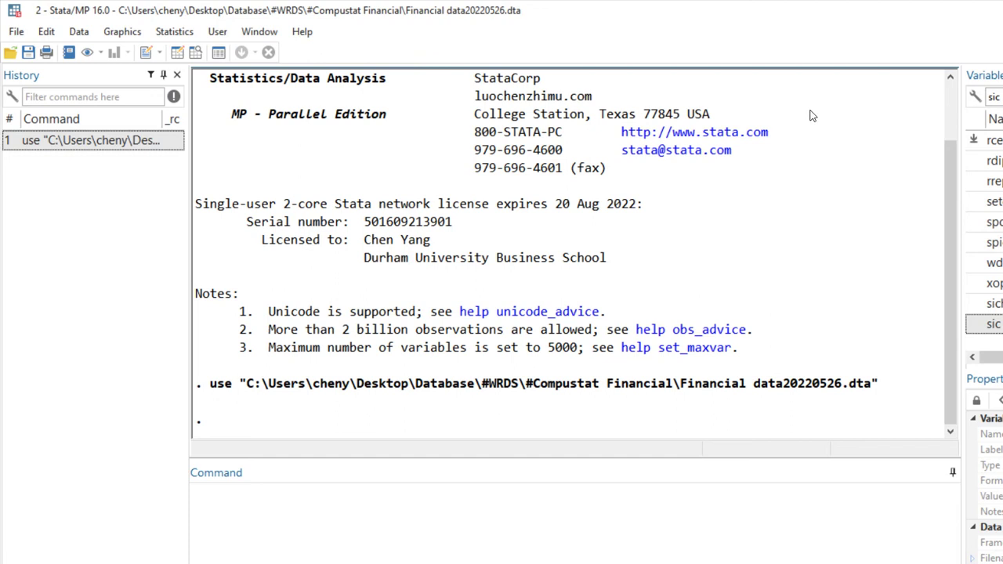
double_click(994, 97)
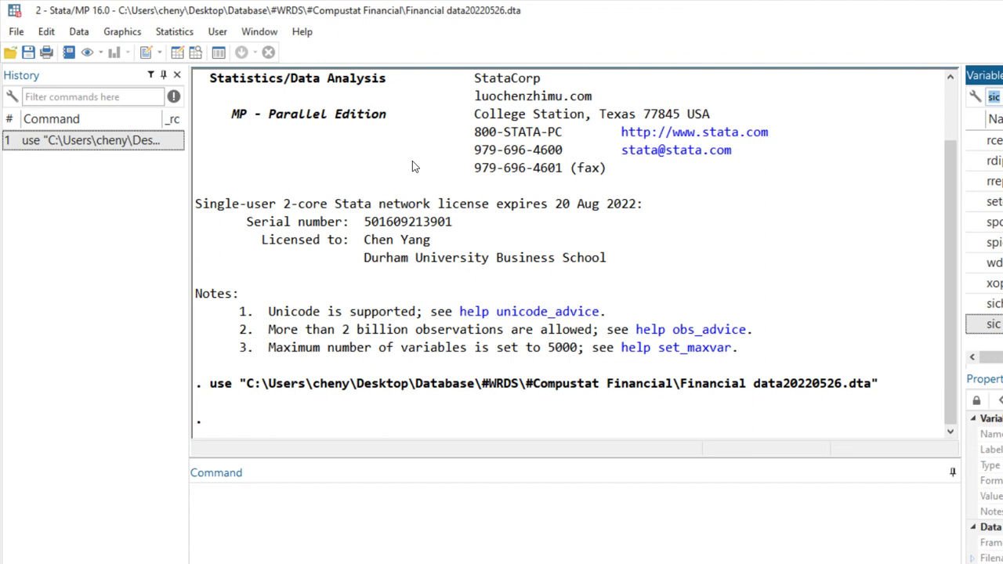
left_click(177, 53)
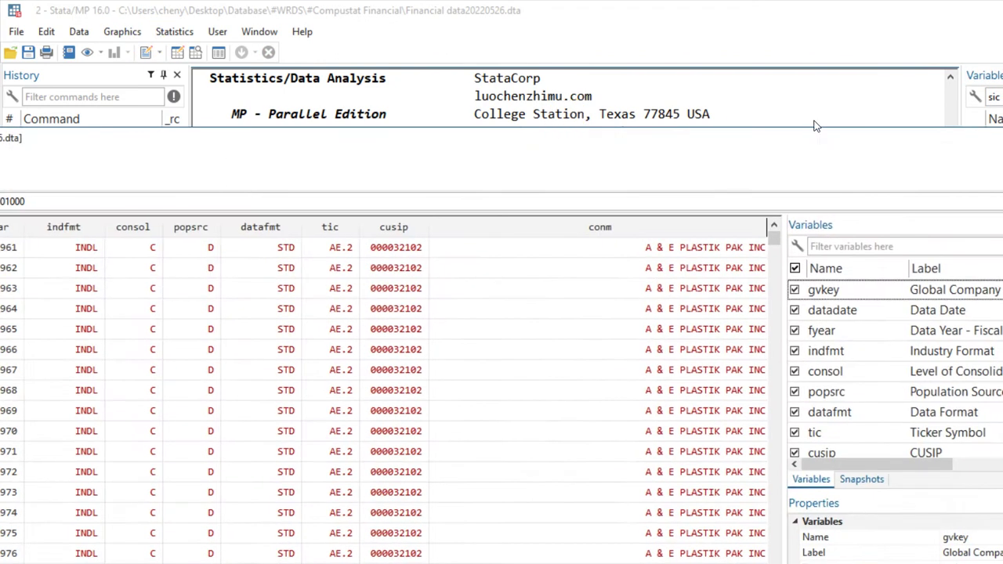
type("sic")
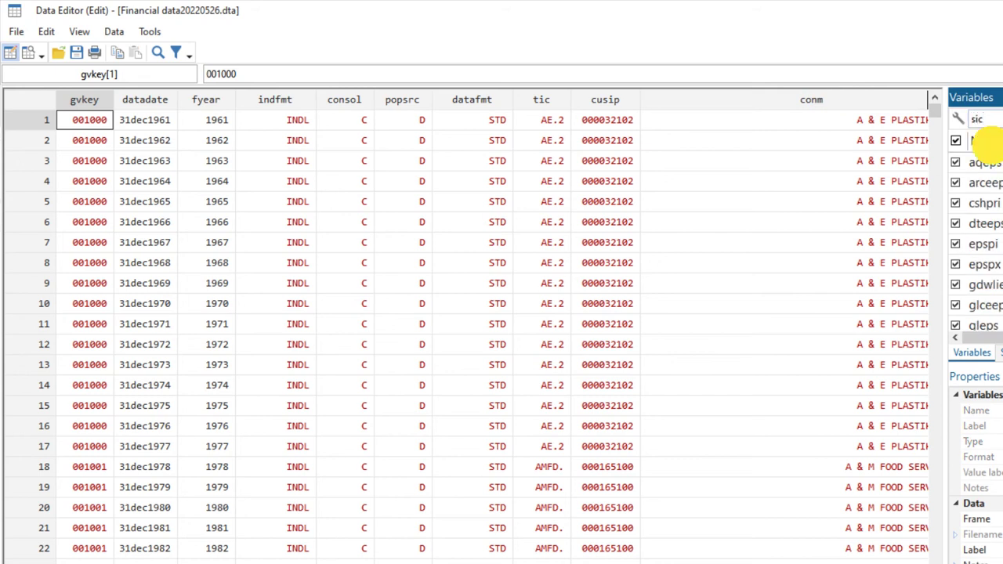
scroll(984, 233, "down", 5)
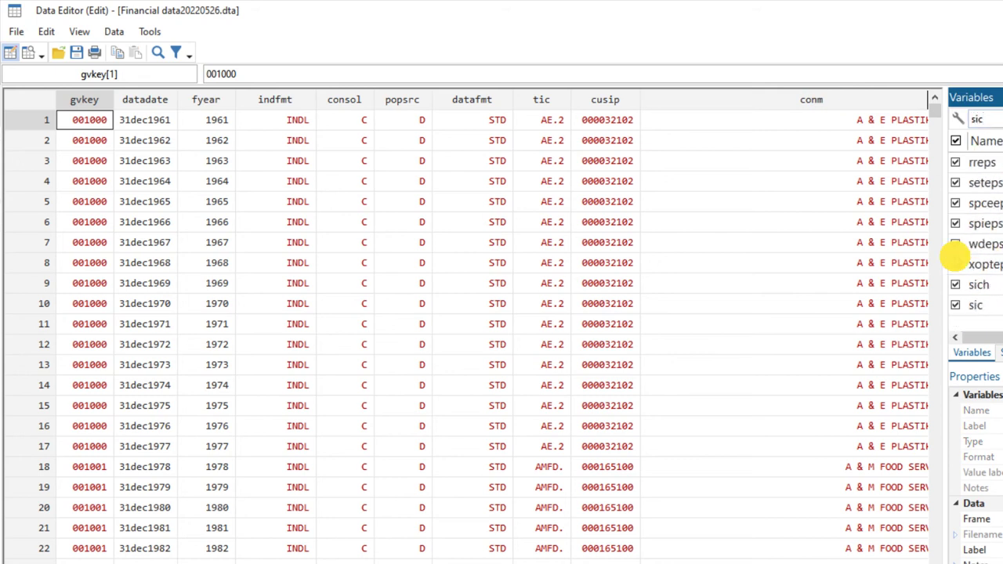
left_click(976, 305)
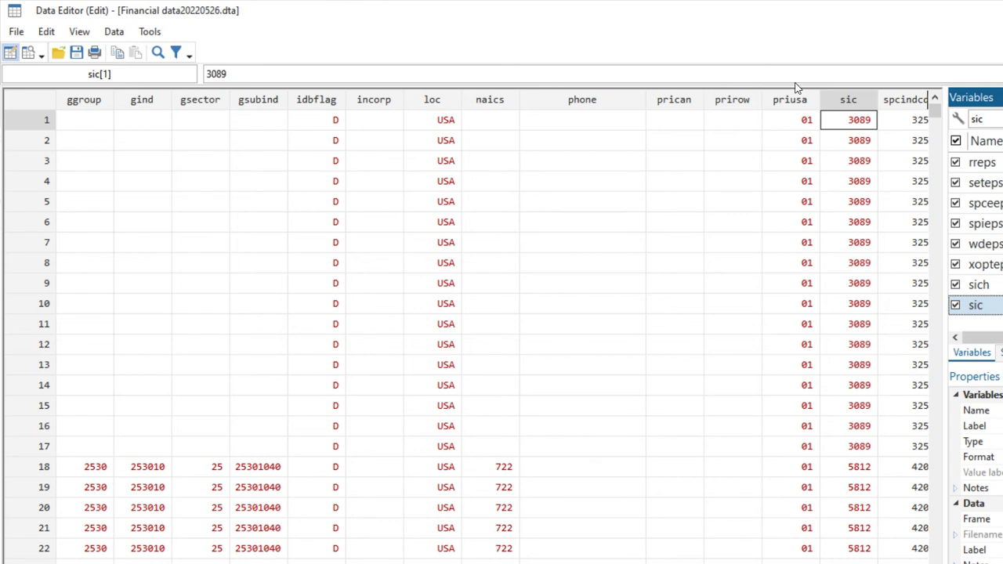
- Look through the do-file's SIC recode list back to the "Fama French 48 Industries" heading
left_click(960, 15)
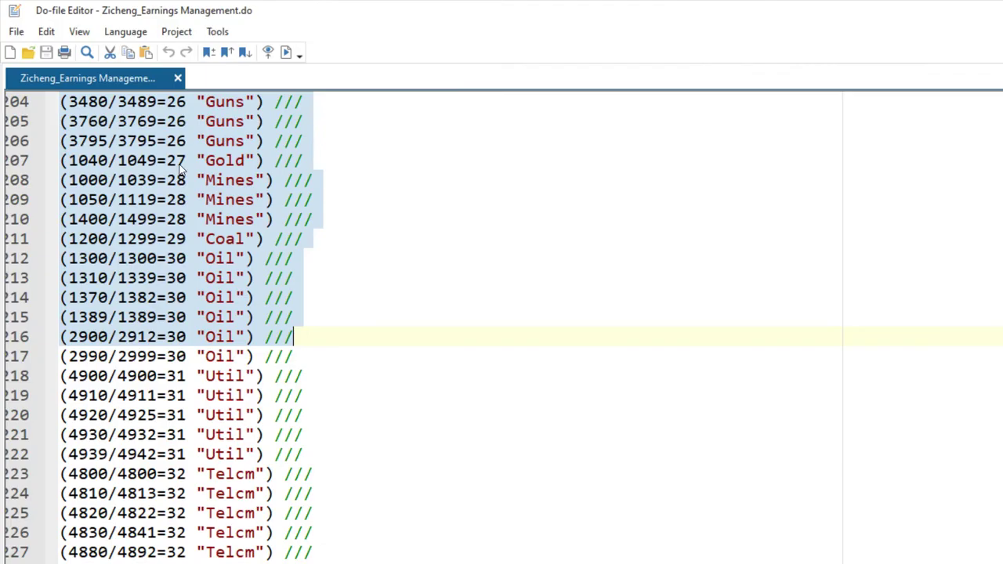
scroll(240, 362, "up", 4)
scroll(240, 362, "down", 20)
scroll(240, 362, "up", 20)
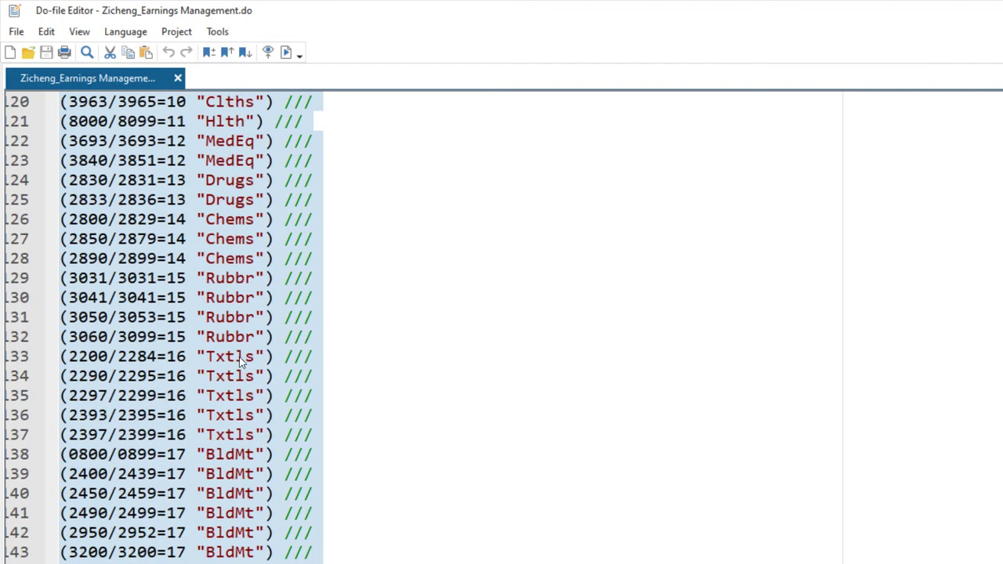
scroll(240, 362, "up", 11)
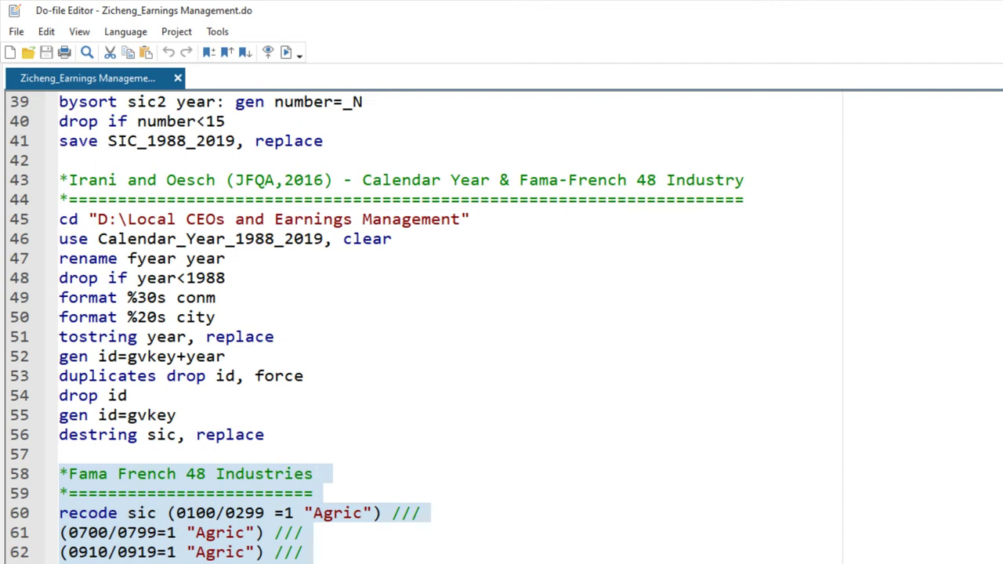
scroll(461, 325, "down", 2)
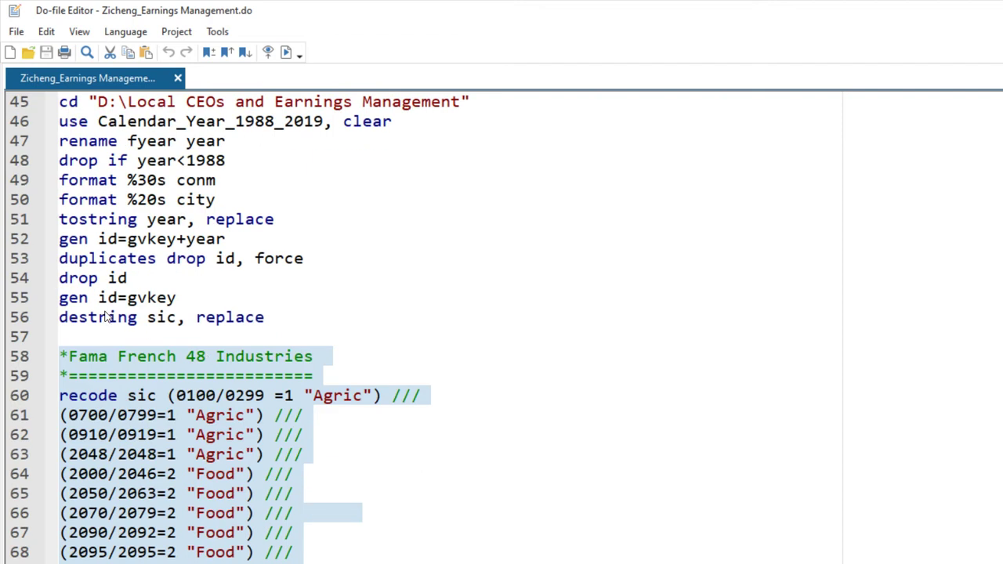
- Highlight the recode command and its lines mapping SIC ranges to Fama French industries, from Agric onward
left_click(127, 394)
left_click_drag(119, 396, 48, 398)
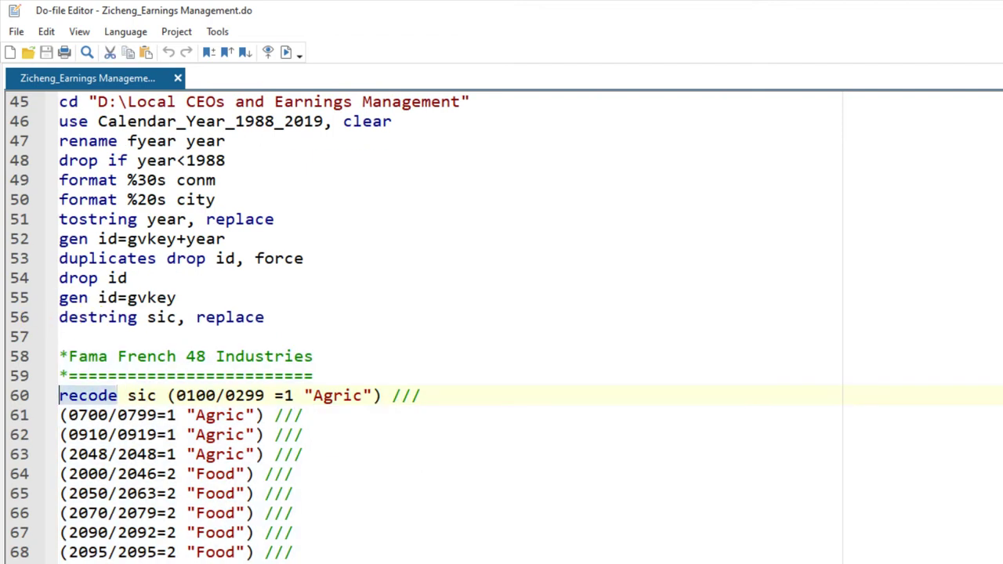
scroll(176, 337, "down", 3)
left_click(177, 337)
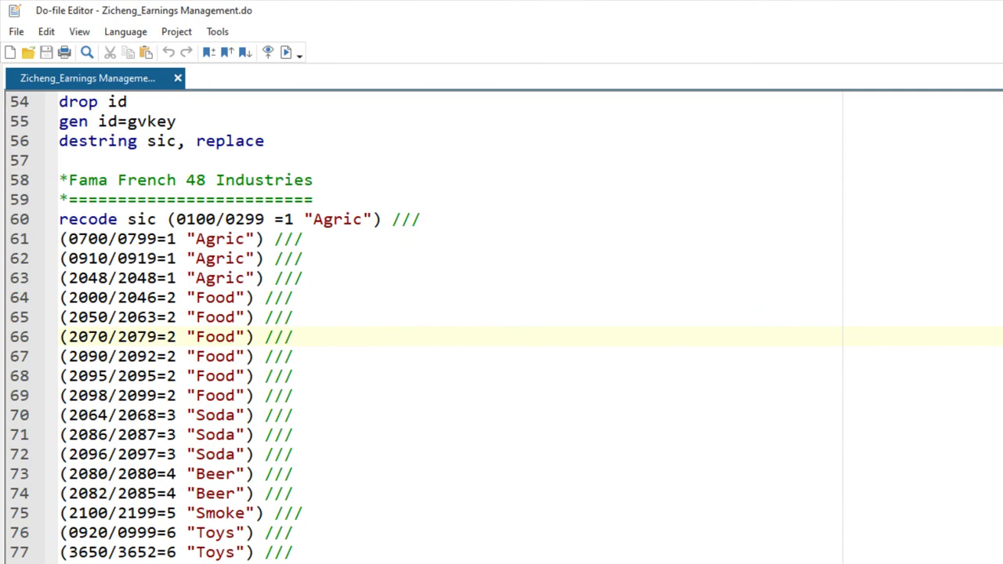
left_click_drag(60, 220, 297, 357)
left_click_drag(274, 307, 290, 515)
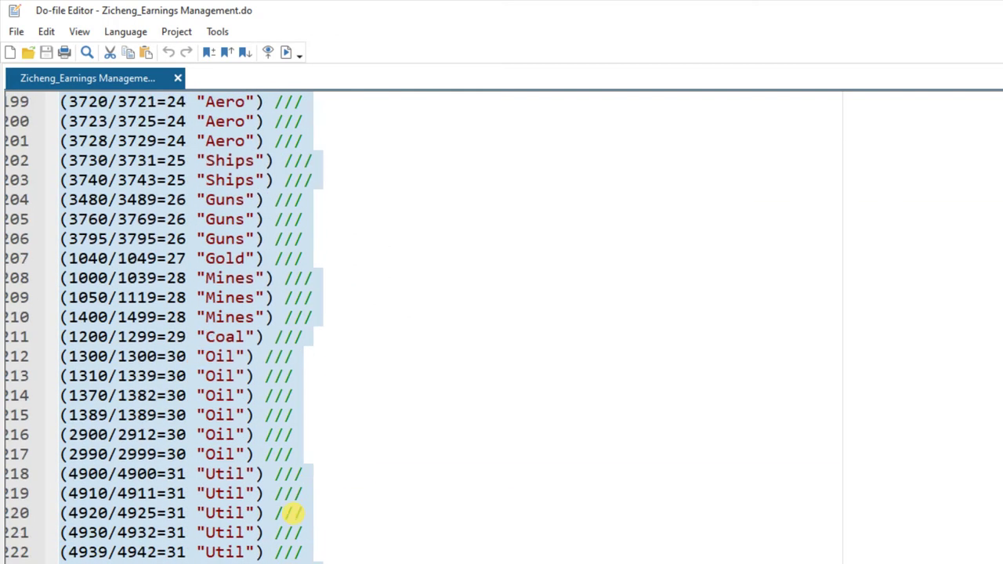
- Switch to the PowerPoint presentation and highlight the ssc install, net from and net install lines on slide 2
left_click(948, 11)
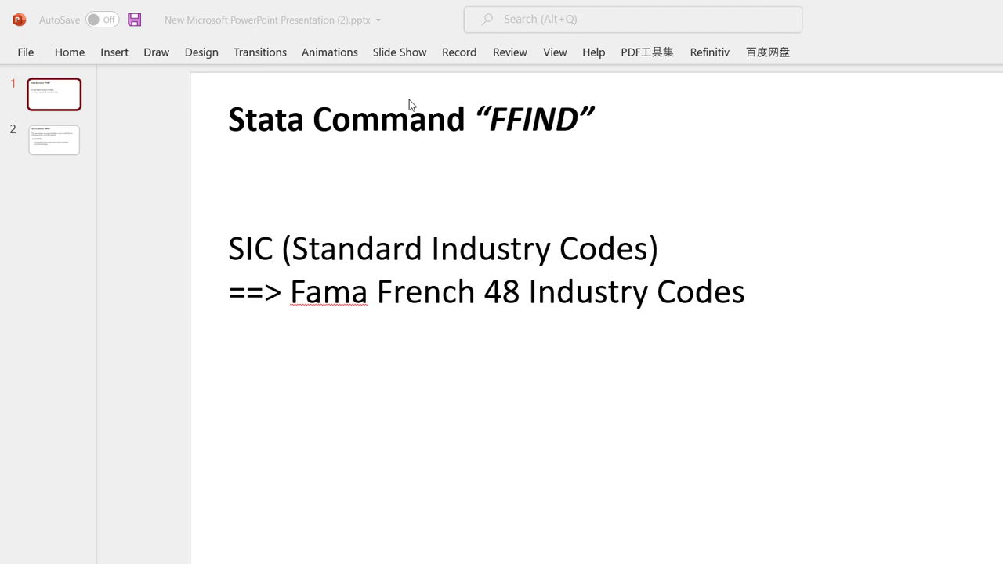
left_click(48, 126)
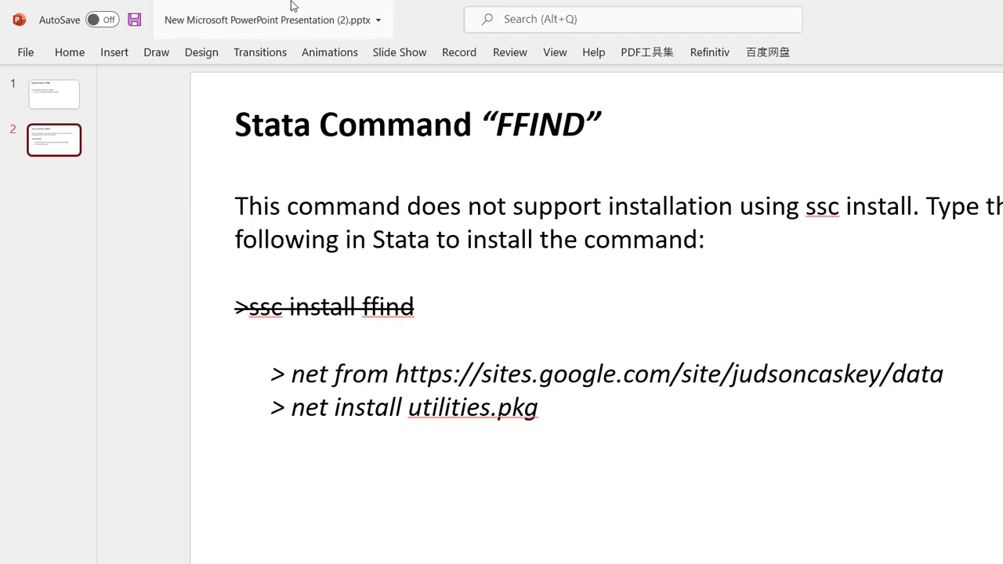
left_click(235, 307)
left_click_drag(237, 308, 441, 309)
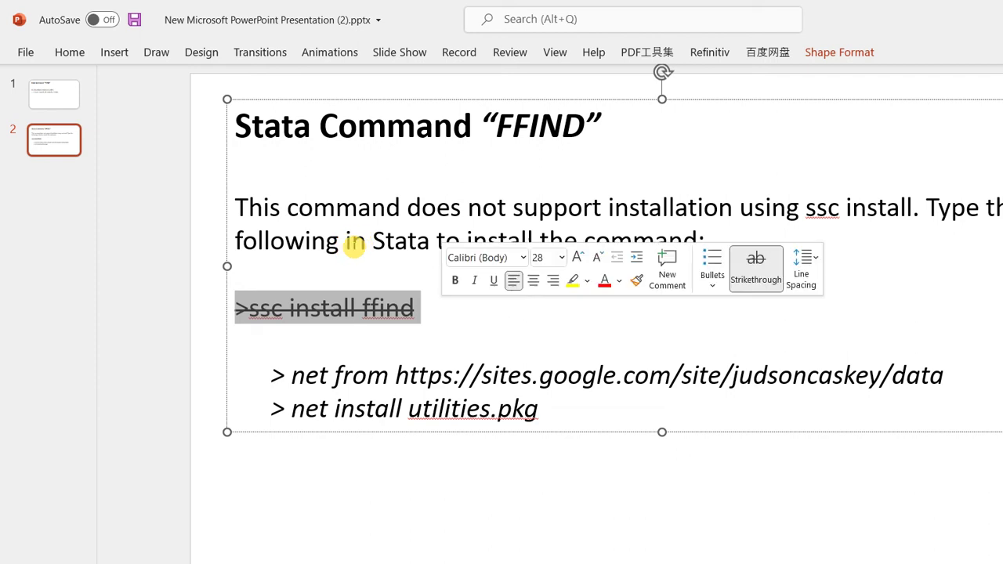
left_click_drag(272, 376, 573, 422)
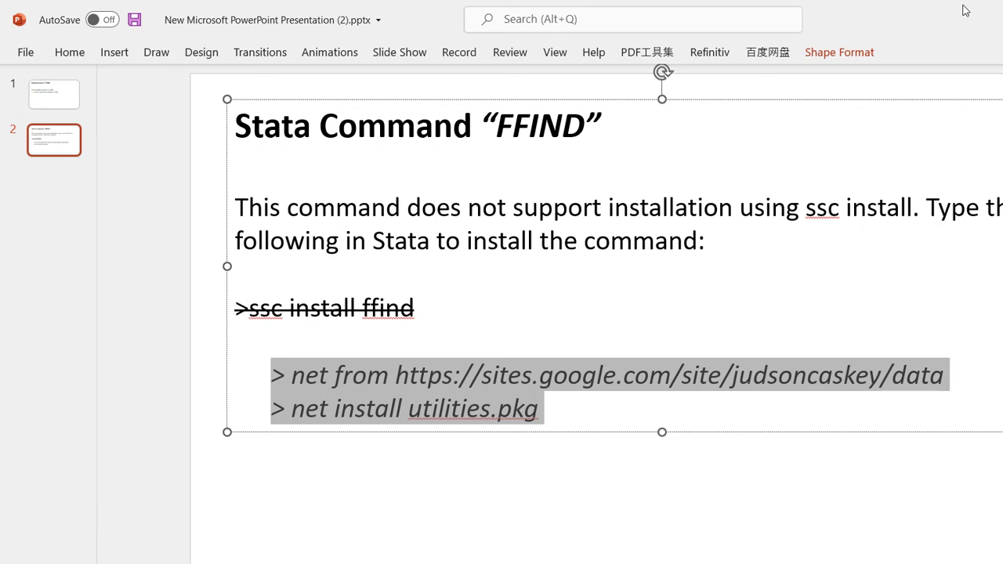
- Return to the Stata window with the Compustat dataset and run help ffind
left_click(925, 11)
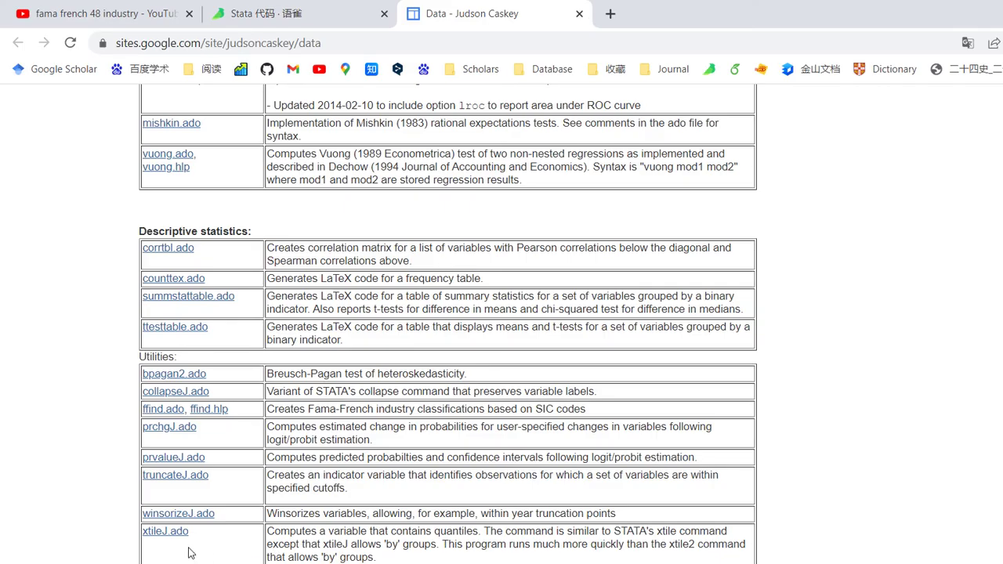
left_click(105, 549)
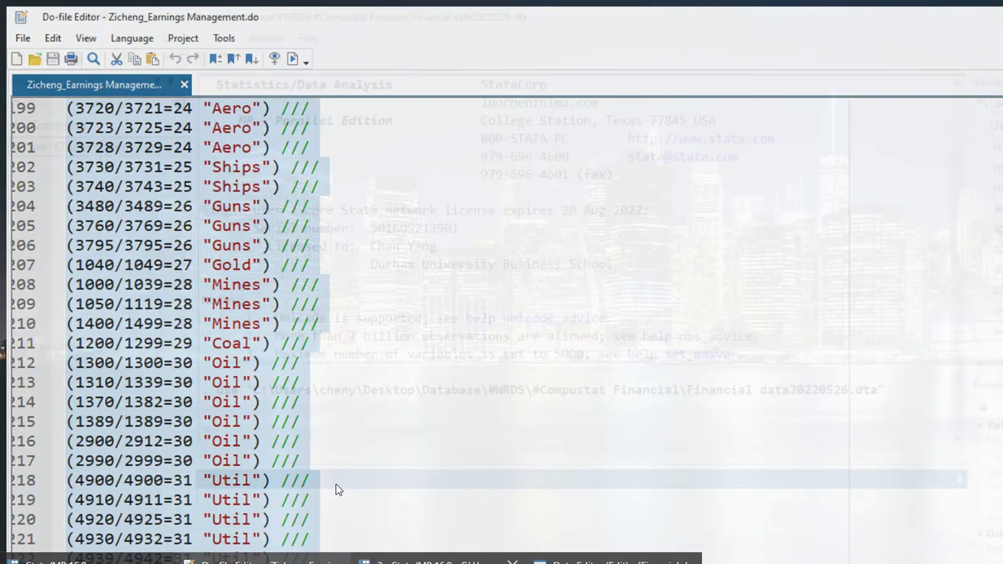
left_click(336, 484)
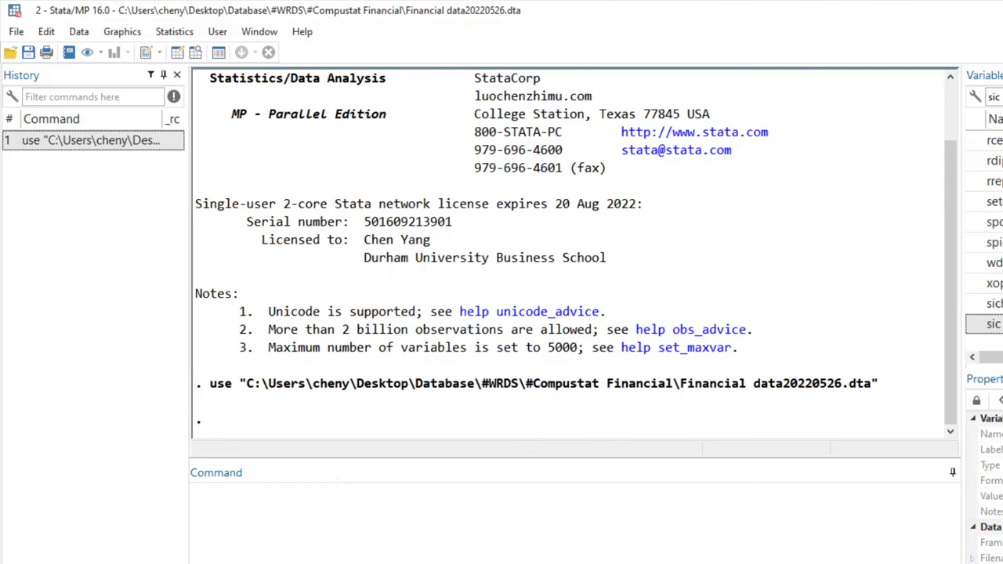
left_click(313, 440)
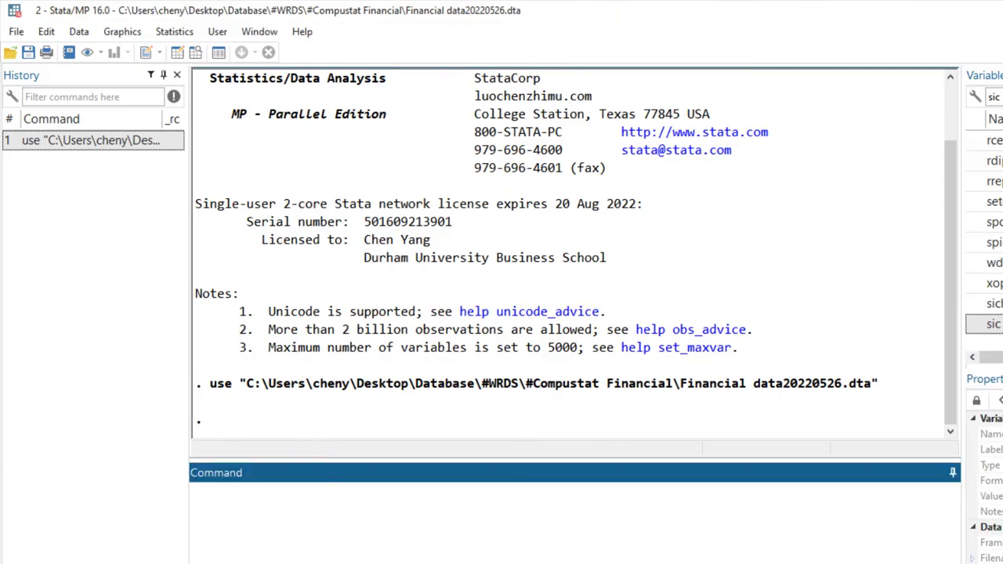
type("help ffind")
key("Return")
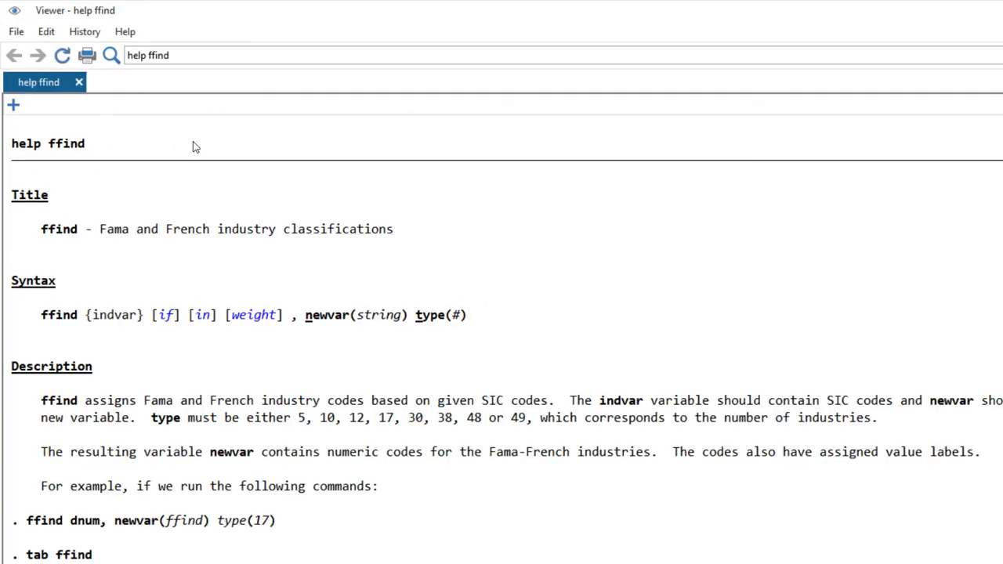
- Skim the ffind help page down to its Example and Reference sections and return to the Title section
scroll(275, 246, "down", 12)
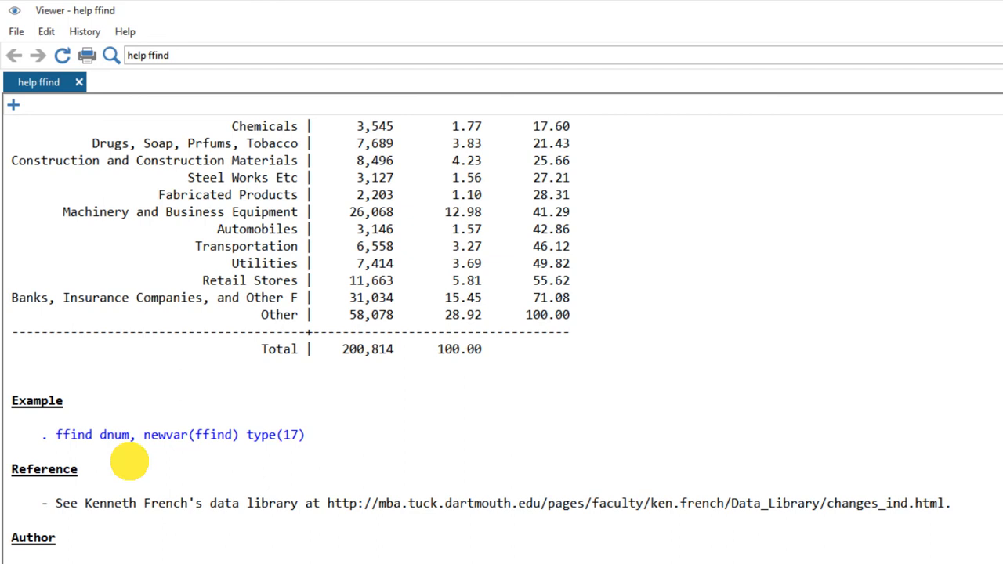
scroll(202, 427, "up", 12)
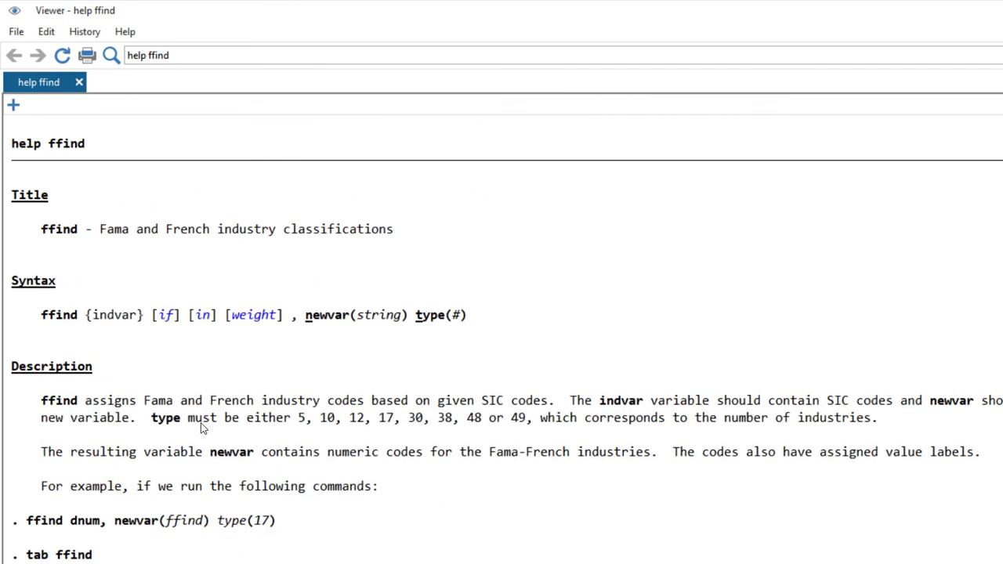
scroll(202, 381, "down", 12)
scroll(201, 381, "up", 11)
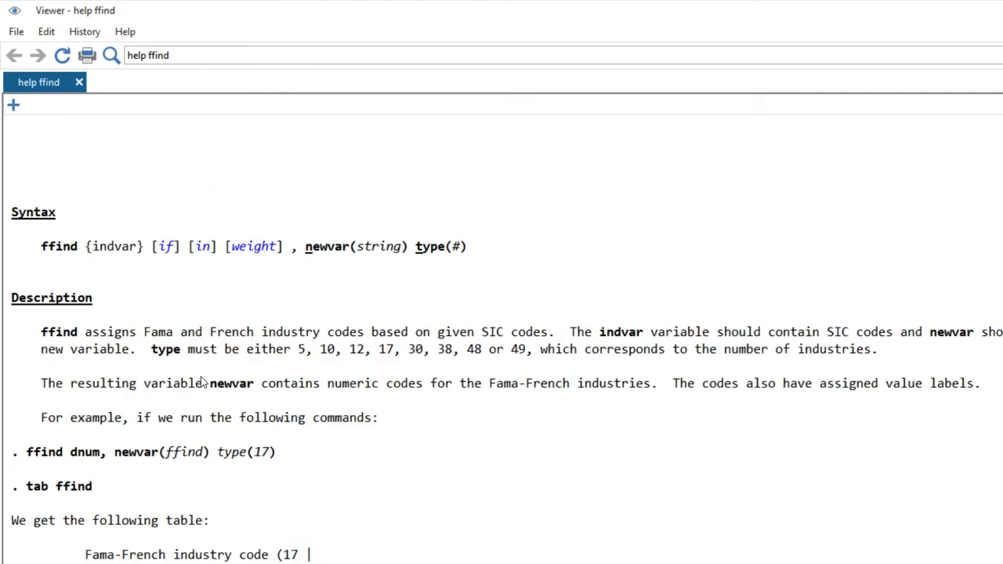
scroll(200, 381, "up", 2)
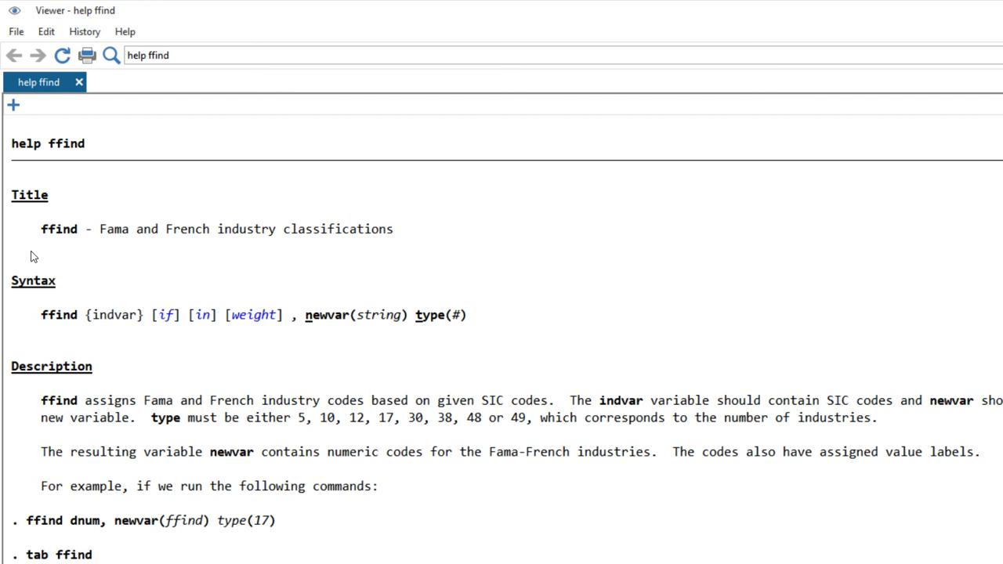
- Examine the parts of the ffind syntax line, highlighting {indvar}, newvar(string) and type(#)
left_click(60, 254)
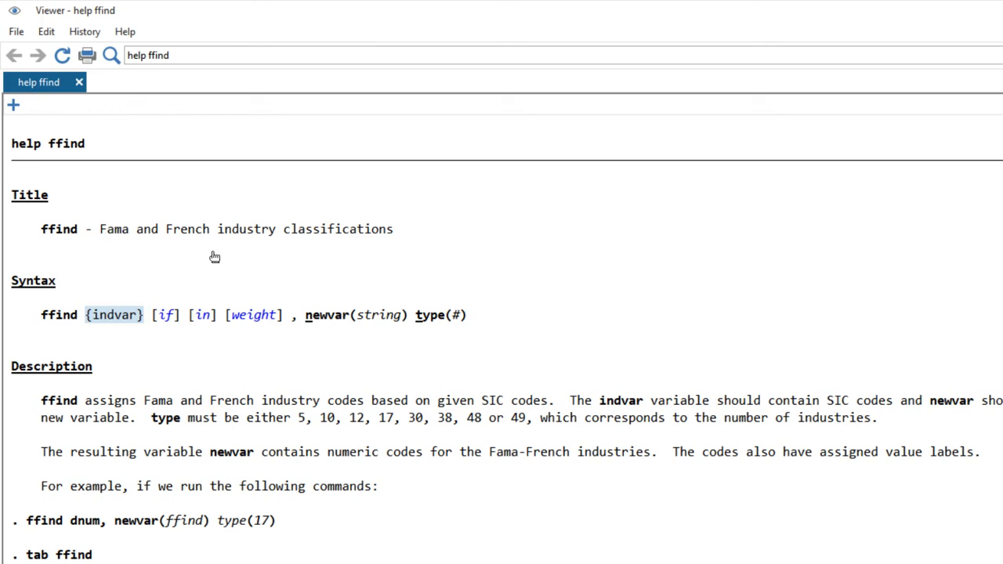
mouse_move(245, 252)
left_mouse_down()
mouse_move(324, 254)
mouse_move(316, 254)
left_mouse_up()
left_click(294, 241)
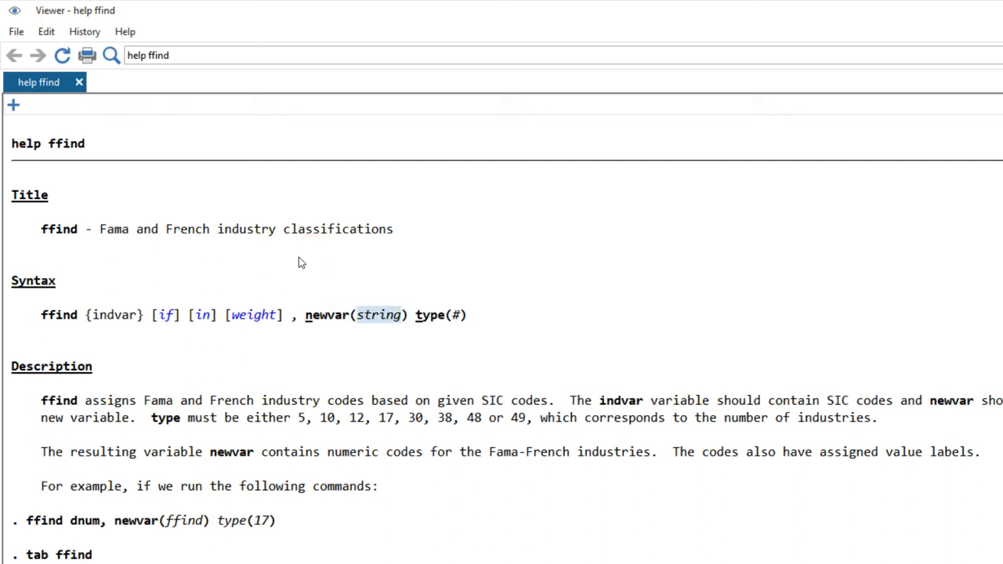
left_click(297, 255)
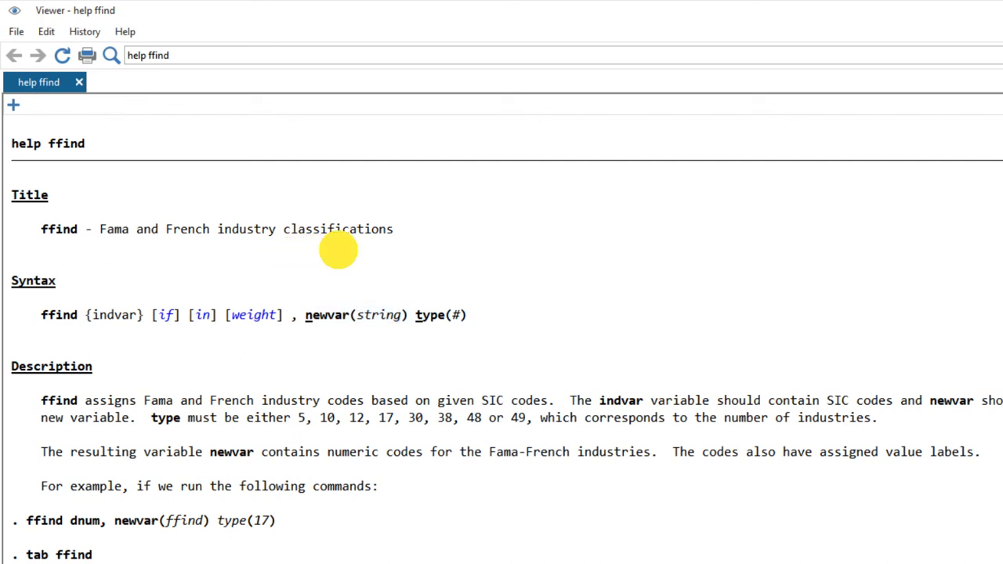
left_click_drag(338, 250, 373, 252)
left_click(279, 279)
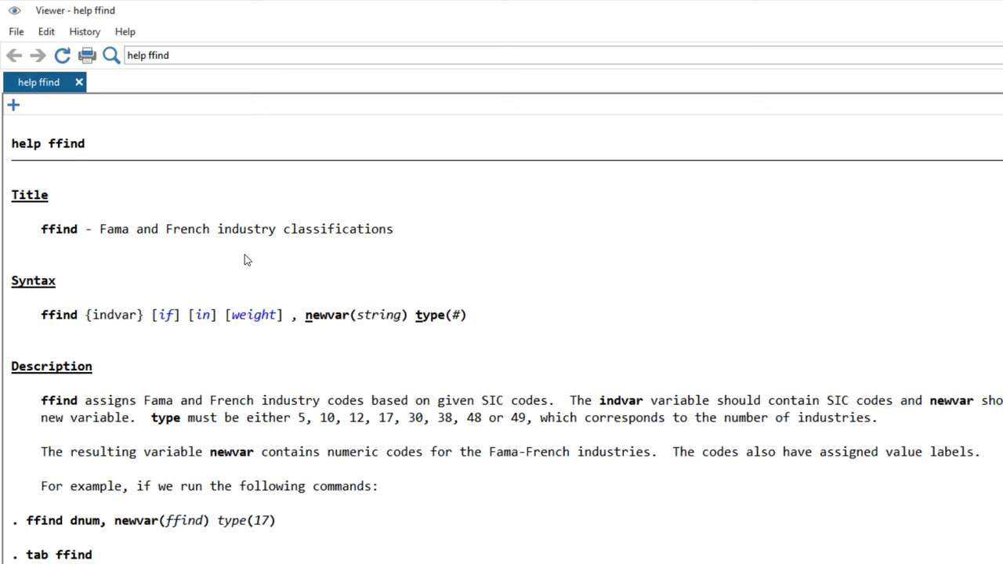
left_click_drag(244, 253, 284, 255)
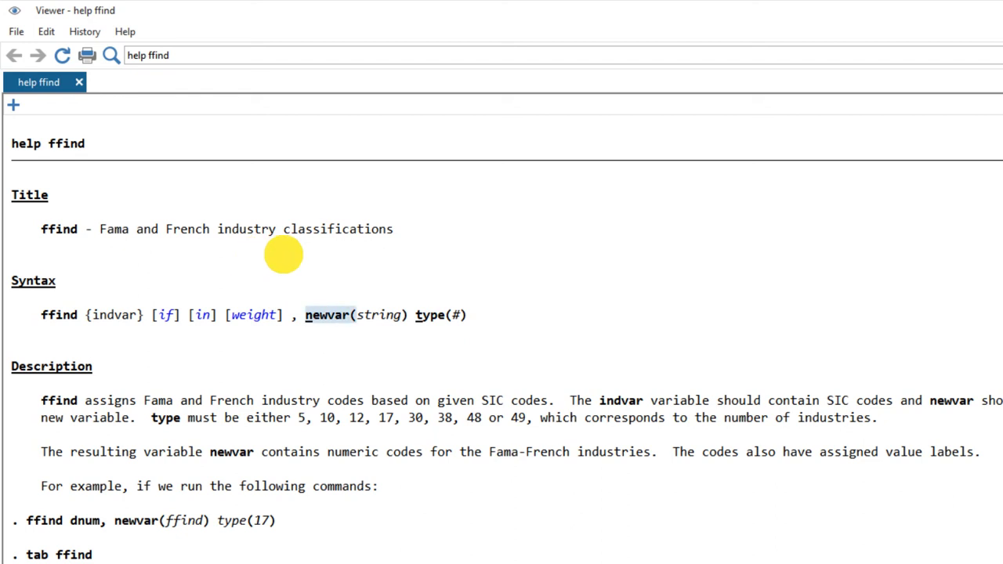
key("Tab")
- Examine the allowed type values in the Description and highlight the newvar(string) option in the syntax
scroll(92, 356, "down", 2)
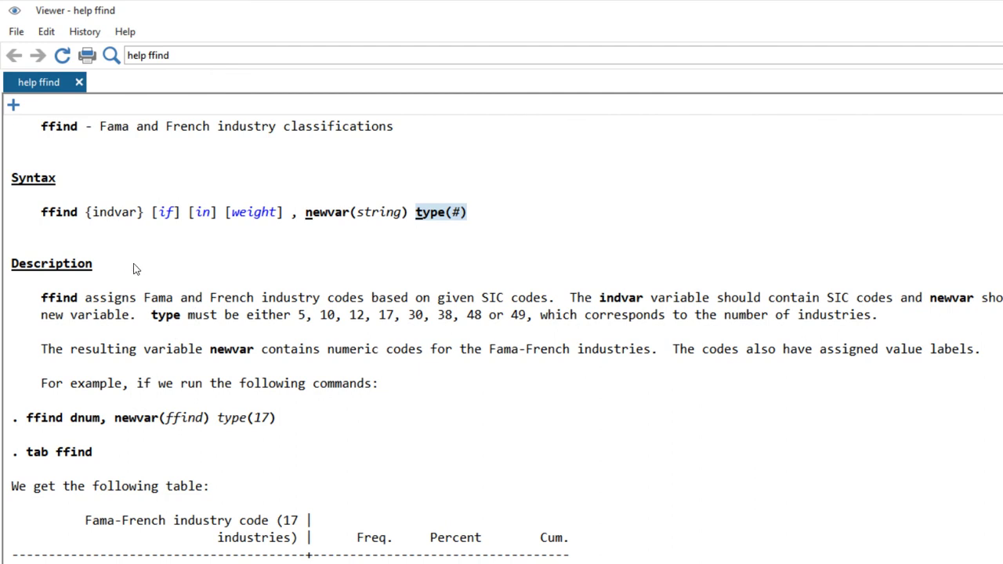
left_click_drag(133, 269, 283, 250)
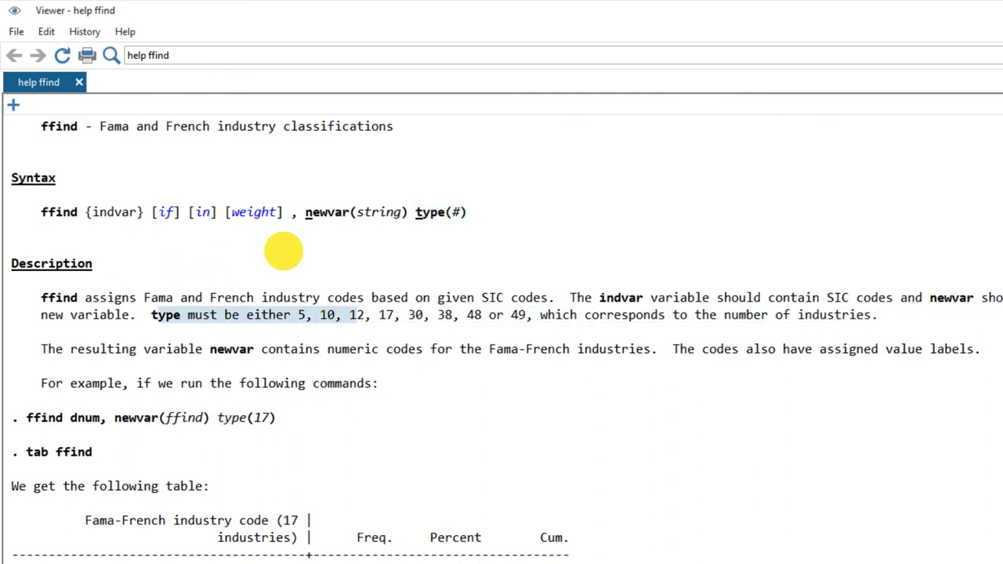
left_click_drag(371, 253, 419, 254)
left_click(387, 263)
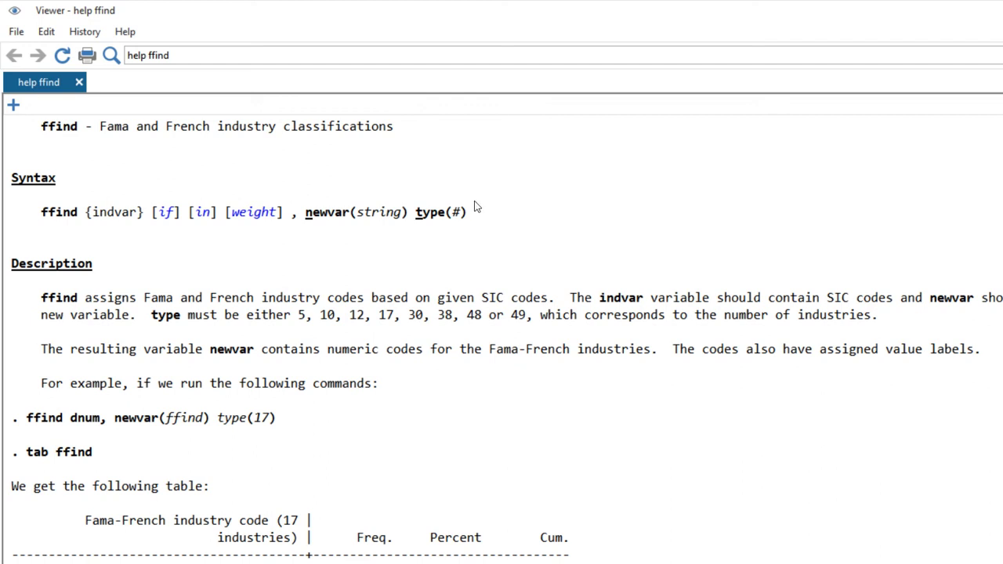
left_click_drag(312, 212, 350, 212)
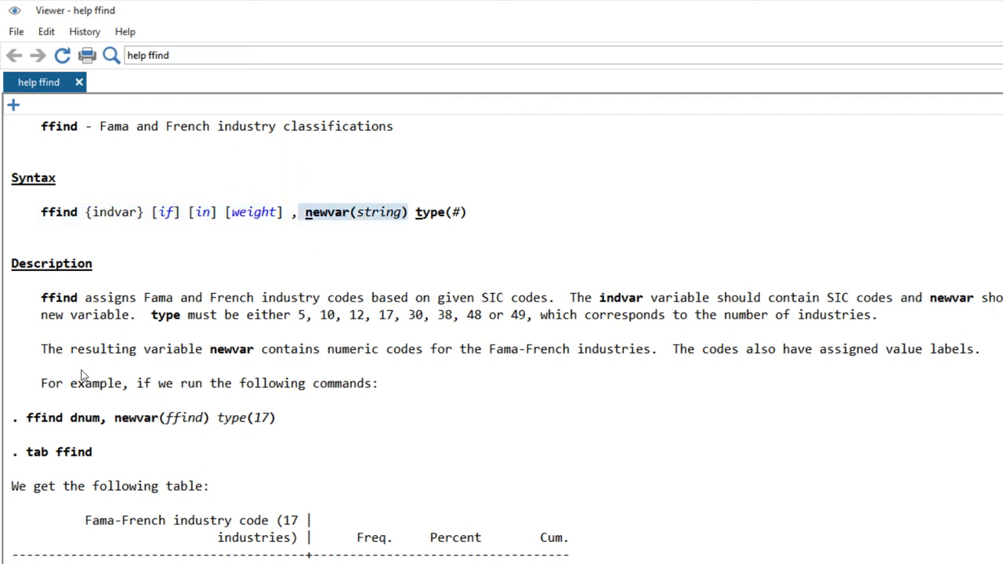
- Copy the command ffind dnum, newvar(ffind) type(17) from the help page's Example section and paste it into the Stata command line
scroll(118, 326, "down", 10)
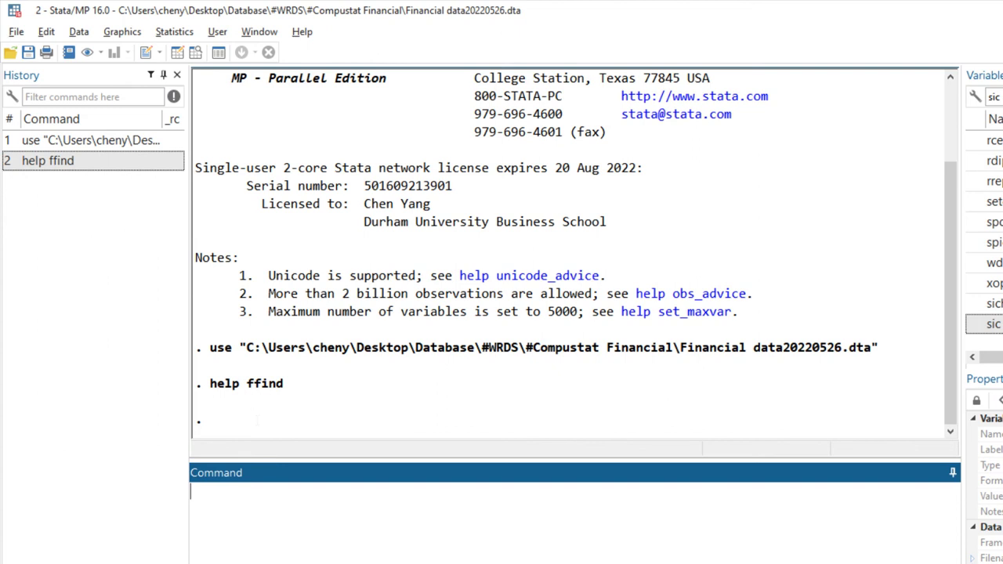
key("alt+Tab")
scroll(195, 306, "up", 12)
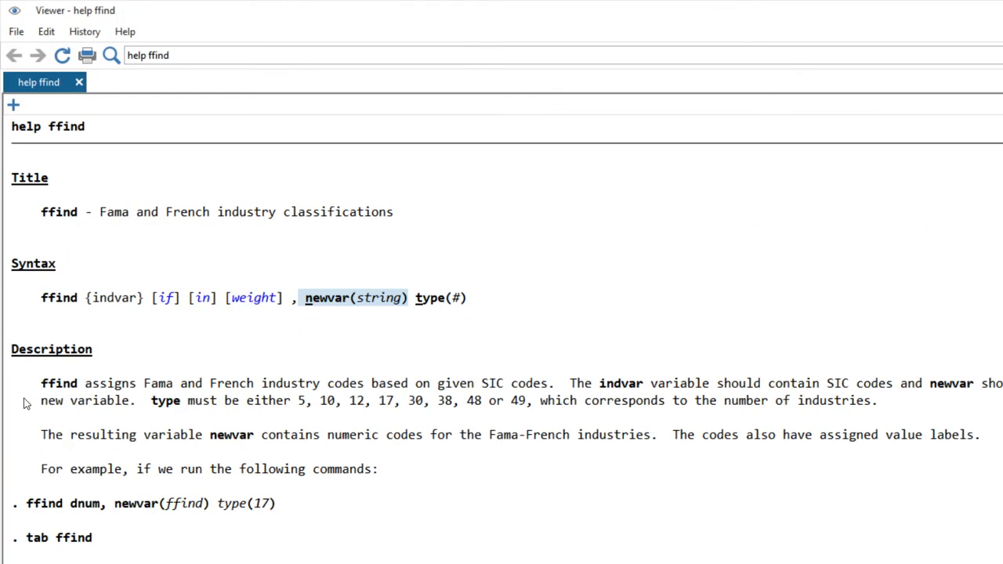
scroll(78, 329, "down", 12)
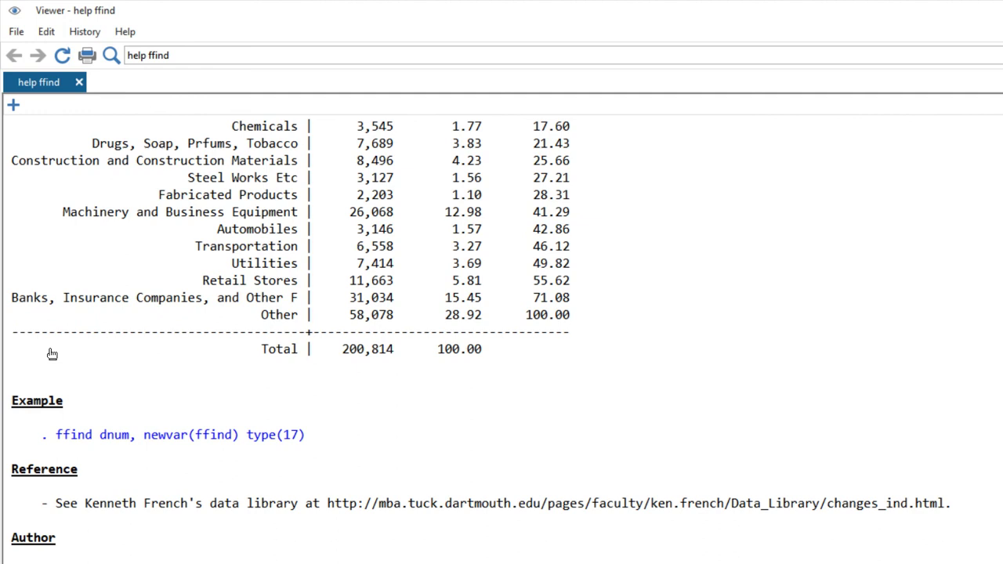
left_click_drag(53, 435, 305, 434)
key("ctrl+c")
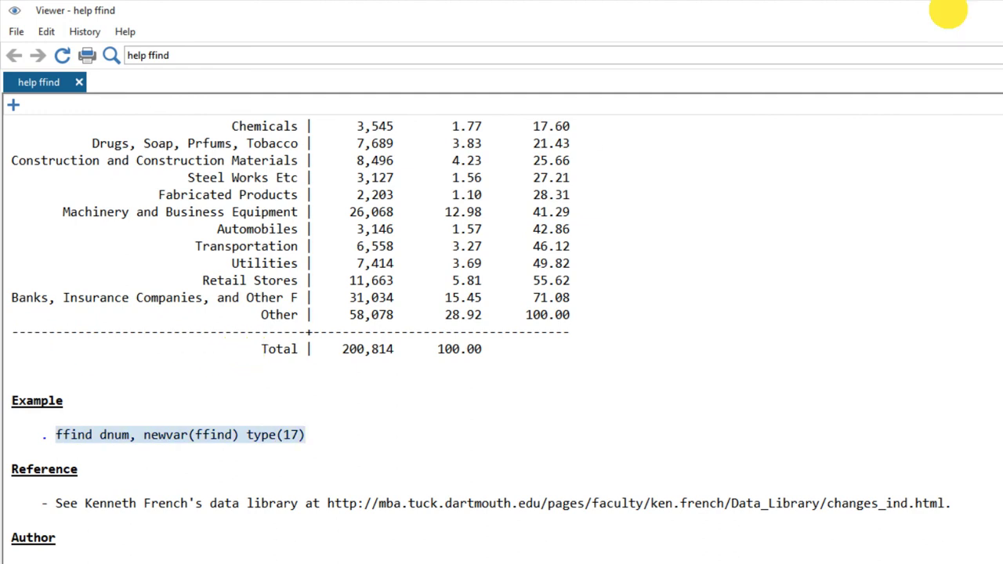
key("alt+Tab")
key("ctrl+v")
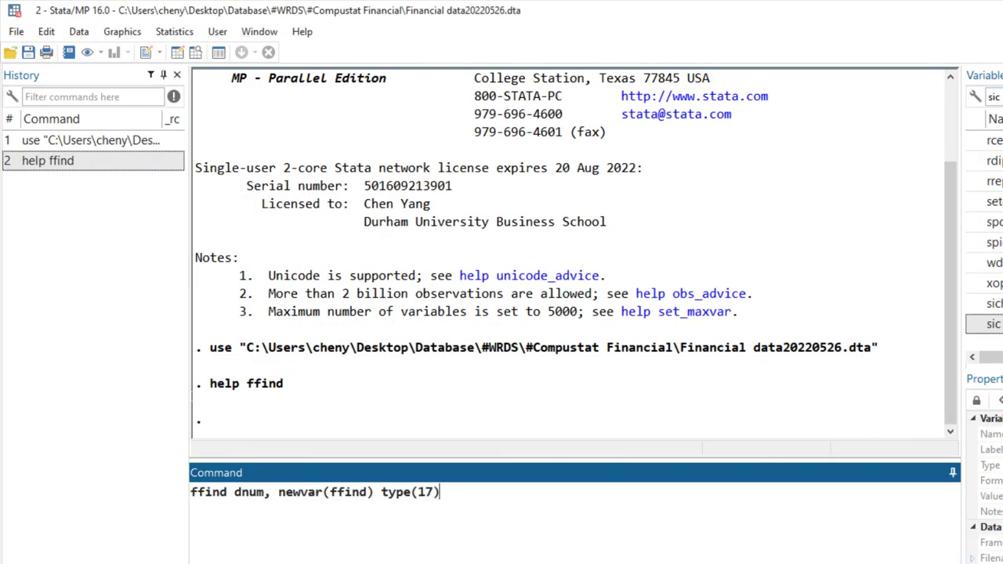
- Replace dnum with the single variable sic in the ffind command
left_click_drag(234, 493, 264, 493)
type("sic")
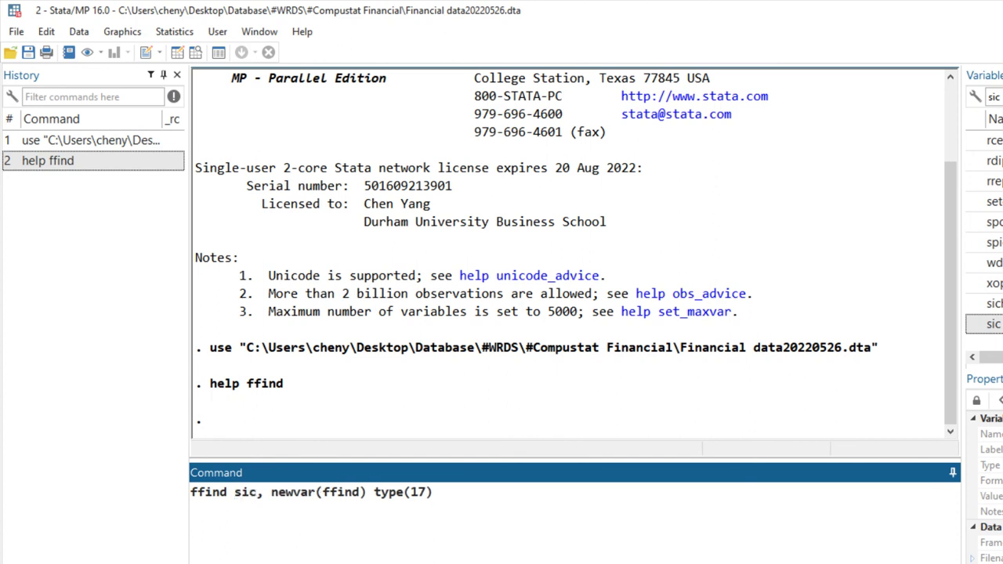
left_click(989, 324)
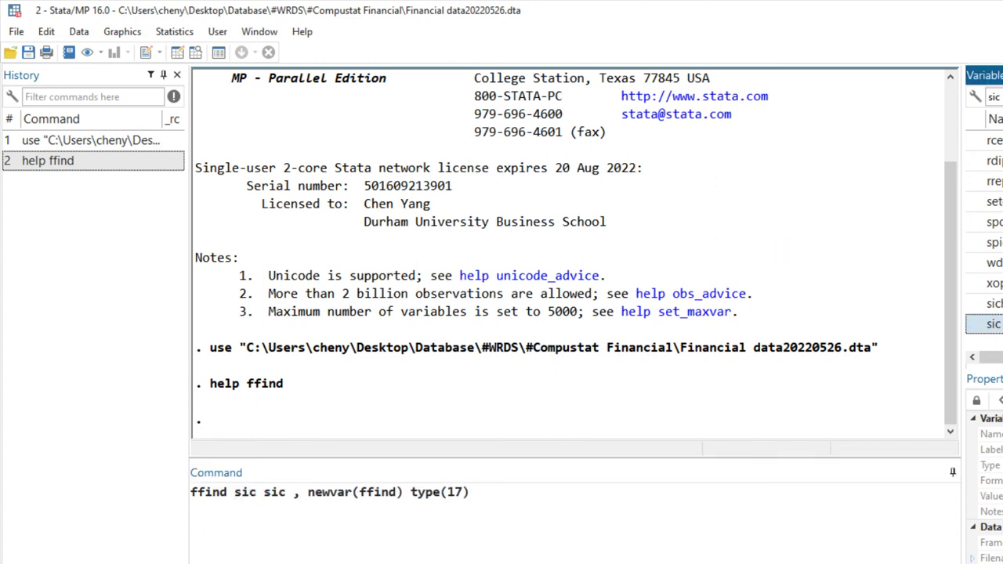
left_click_drag(286, 492, 269, 500)
left_click(283, 492)
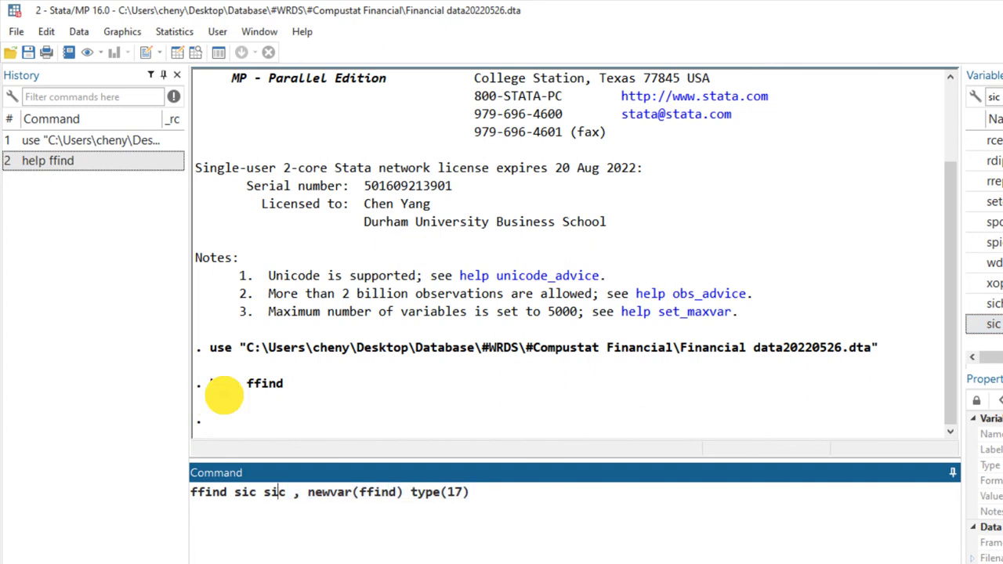
left_click(293, 492)
key("BackSpace")
key("BackSpace")
key("BackSpace")
key("BackSpace")
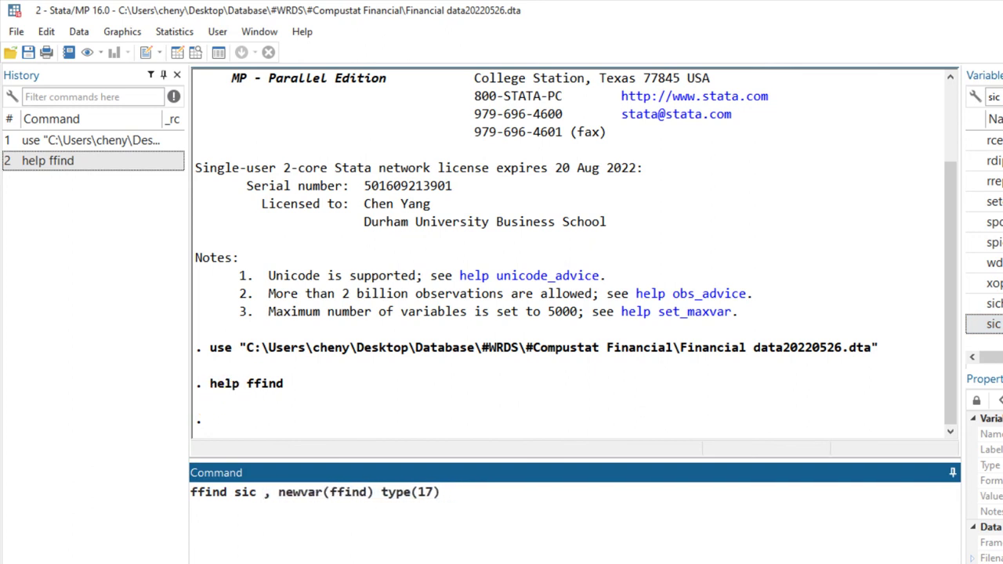
- Set the new variable name to ff48 and the type to 48, and try to run ffind sic , newvar(ff48) type(48)
left_click_drag(345, 492, 367, 492)
type("48")
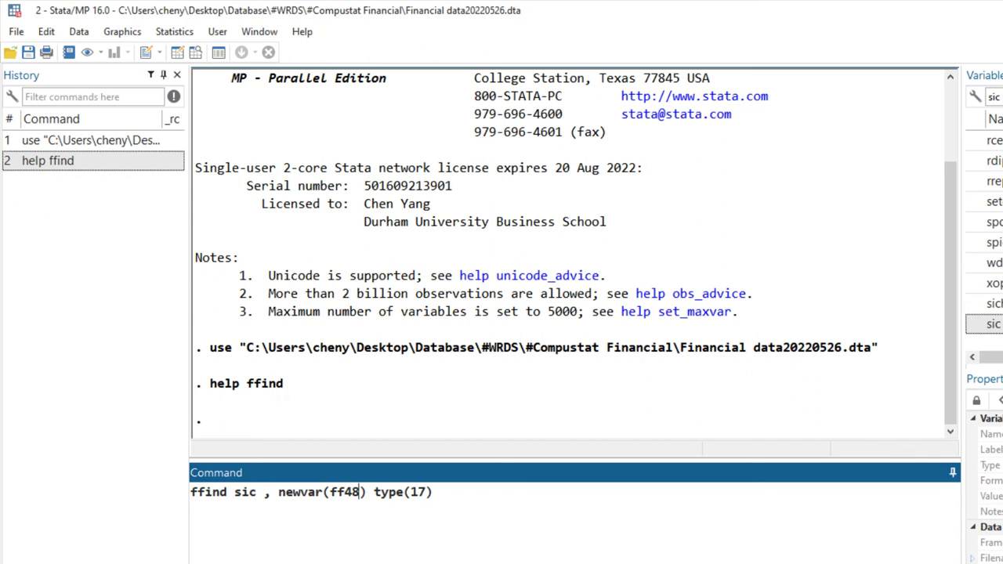
left_click_drag(411, 492, 426, 492)
type("48")
left_click(434, 492)
key("Return")
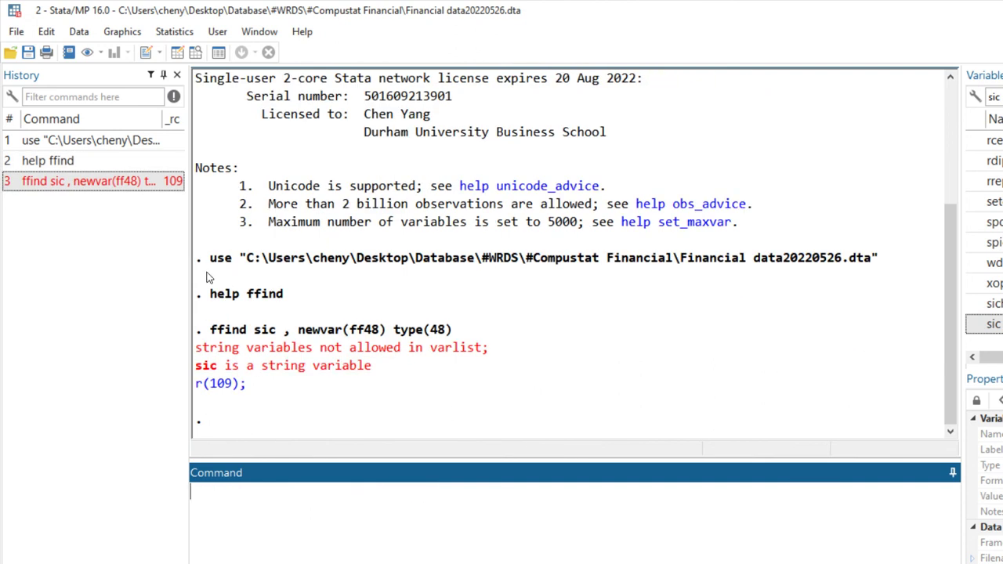
- Convert the string variable sic to numeric with destring sic, replace, and check its column in the Data Editor
left_click(274, 274)
left_click_drag(213, 294, 317, 297)
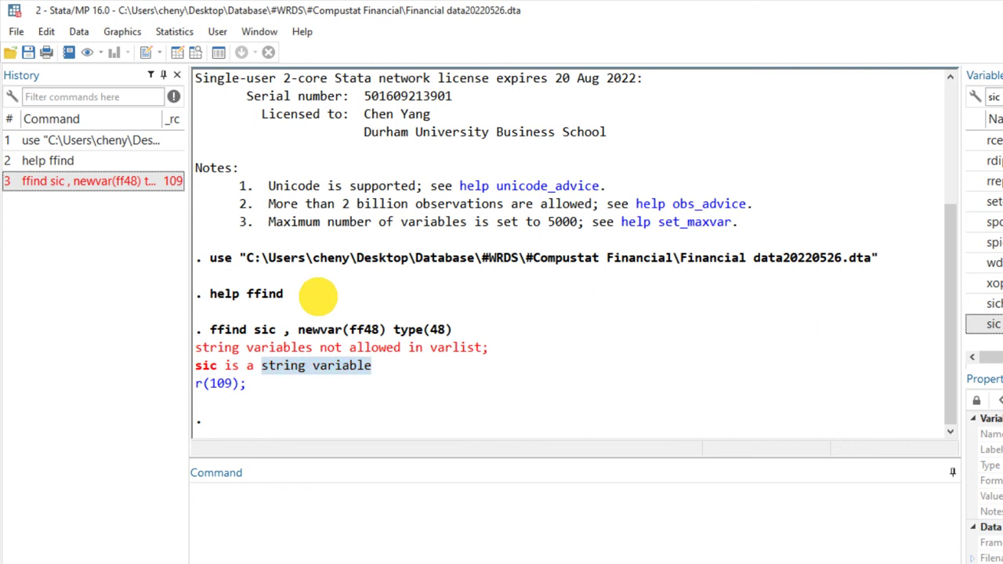
left_click(236, 282)
left_click(217, 407)
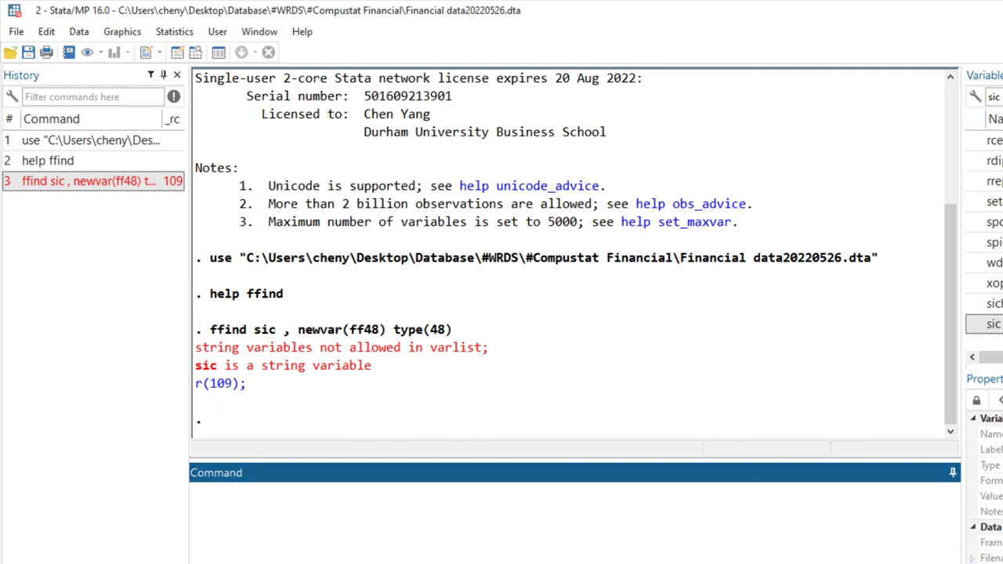
type("destring sci")
type("ic, replace")
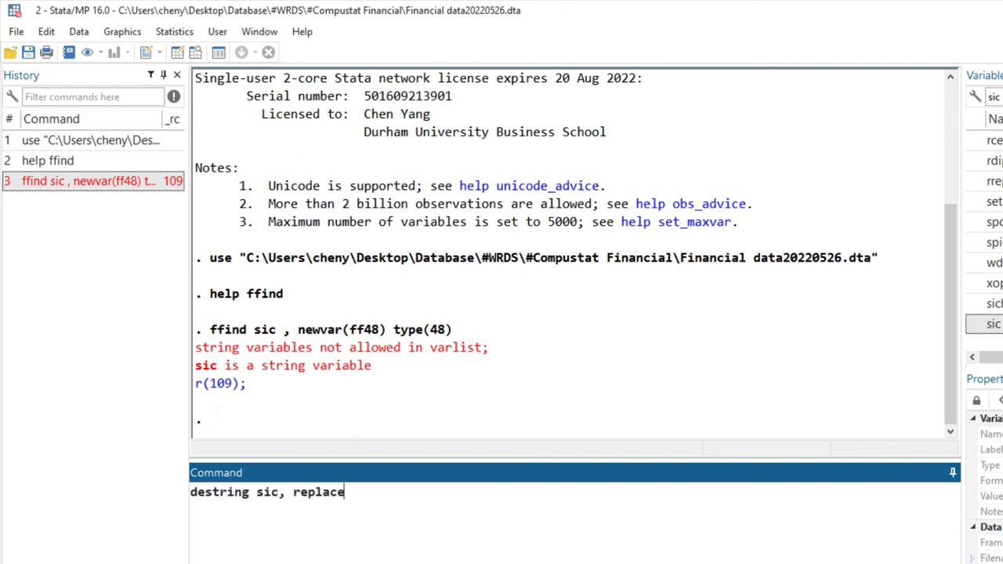
key("Return")
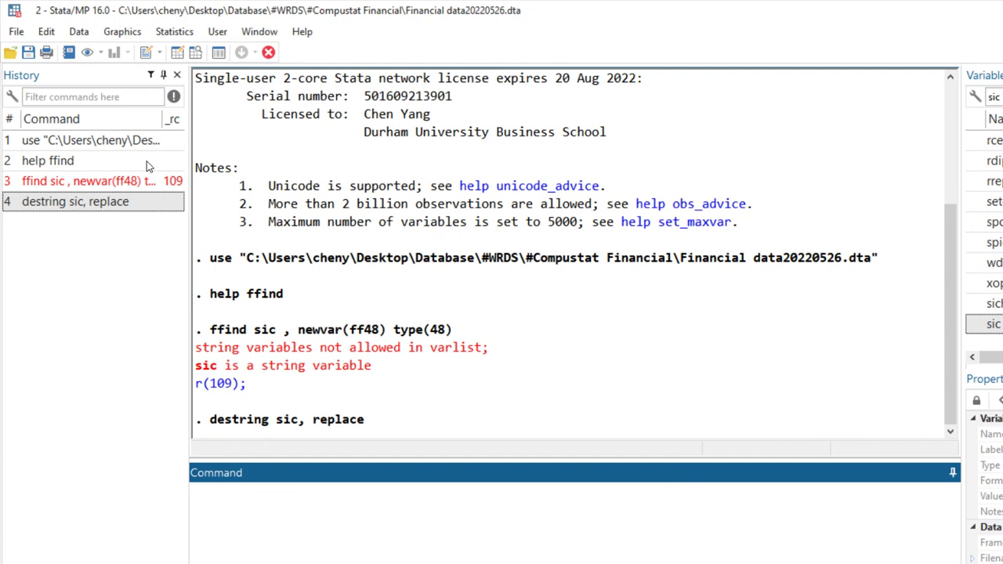
left_click(177, 52)
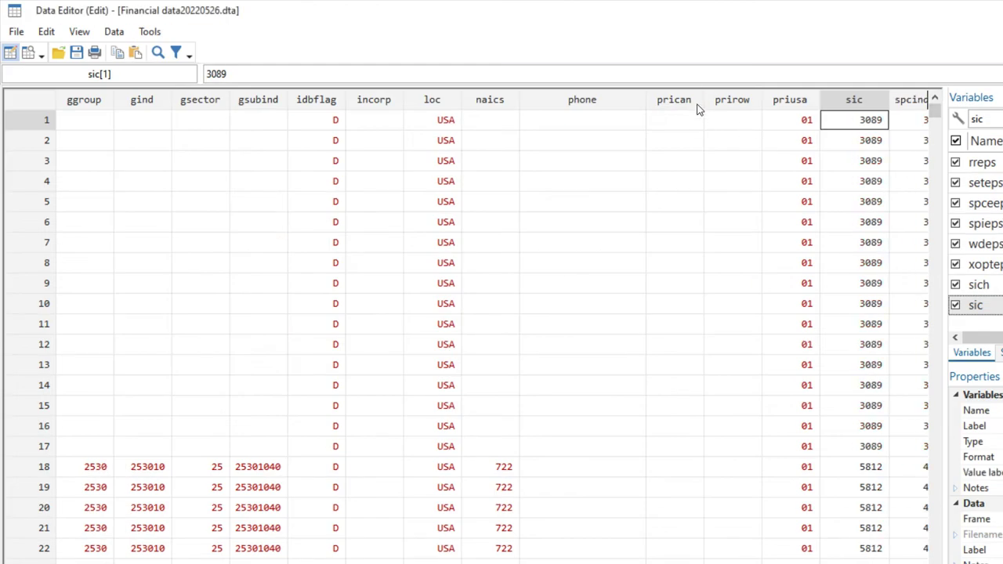
left_click(992, 8)
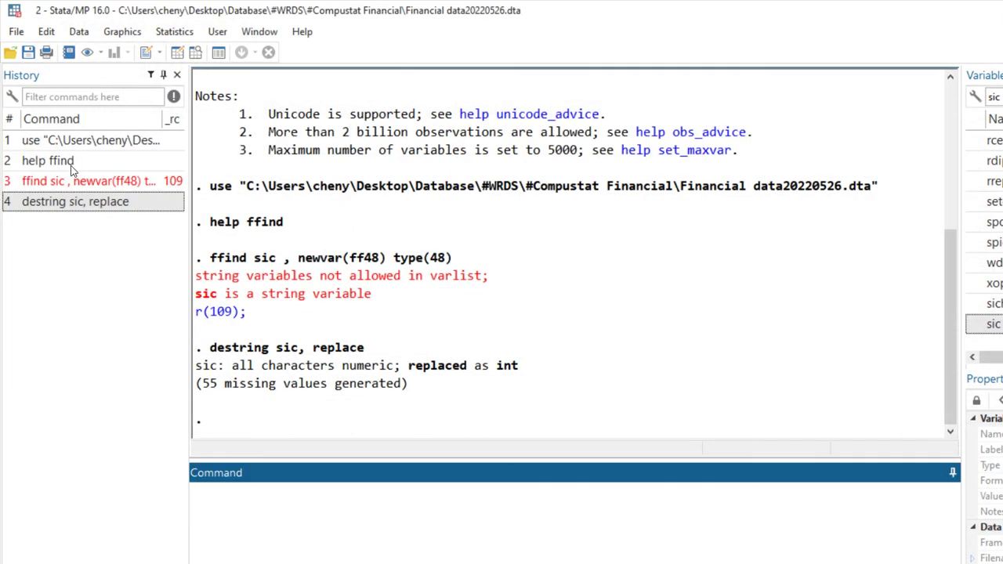
- Recall the earlier command ffind sic , newvar(ff48) type(48) from the command history and rerun it
left_click(71, 181)
left_click(78, 180)
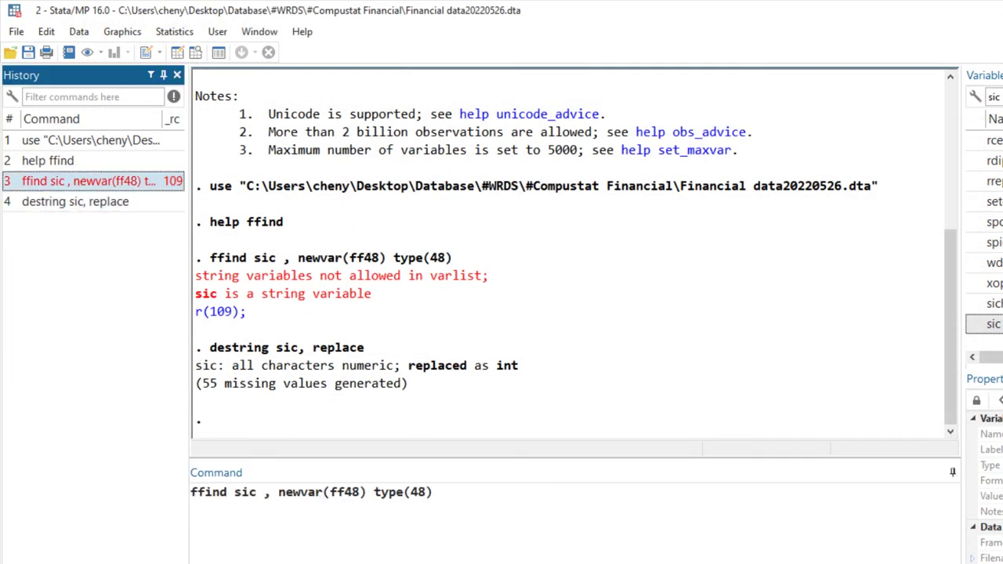
key("Return")
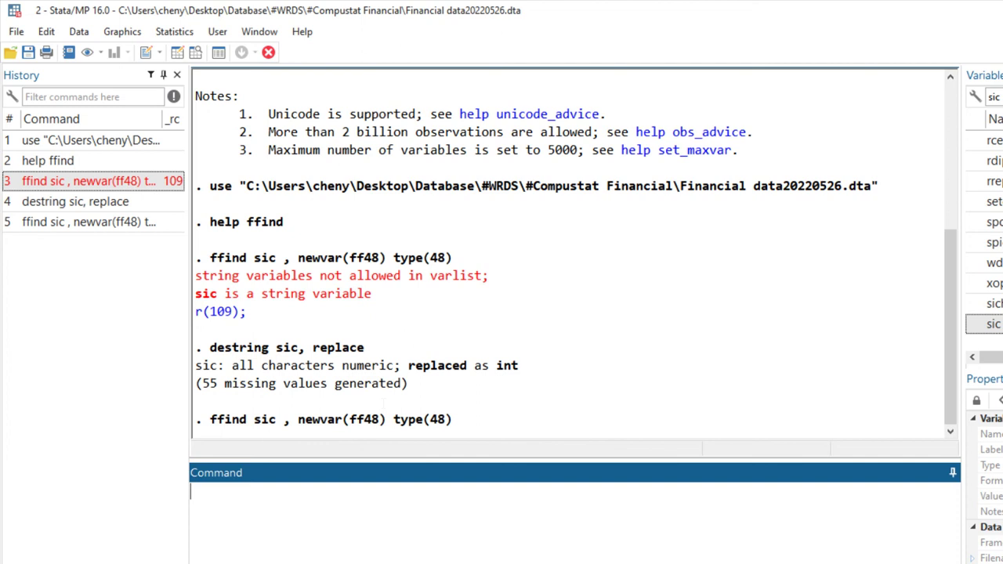
scroll(358, 265, "up", 3)
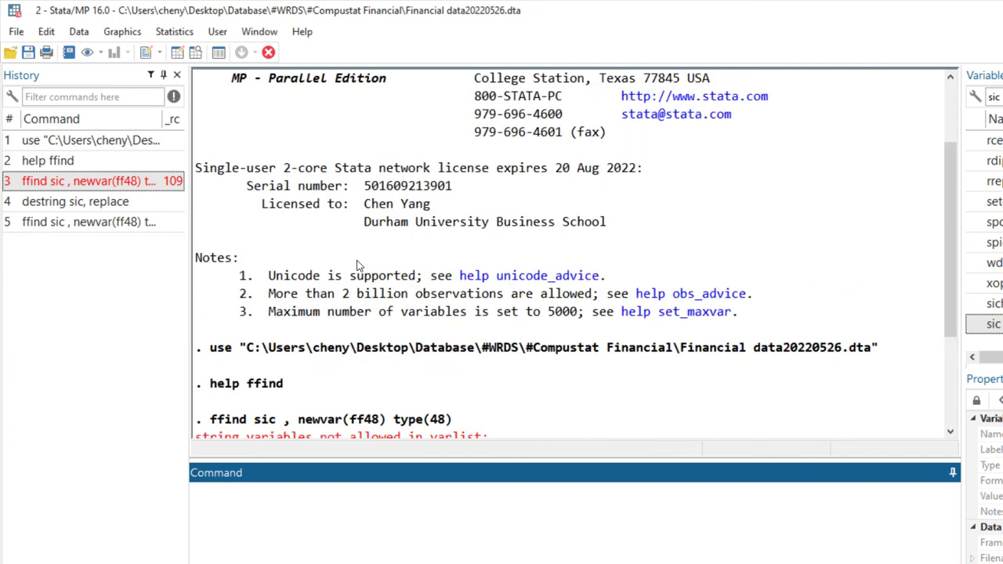
scroll(357, 265, "down", 3)
scroll(388, 349, "up", 3)
scroll(389, 350, "down", 3)
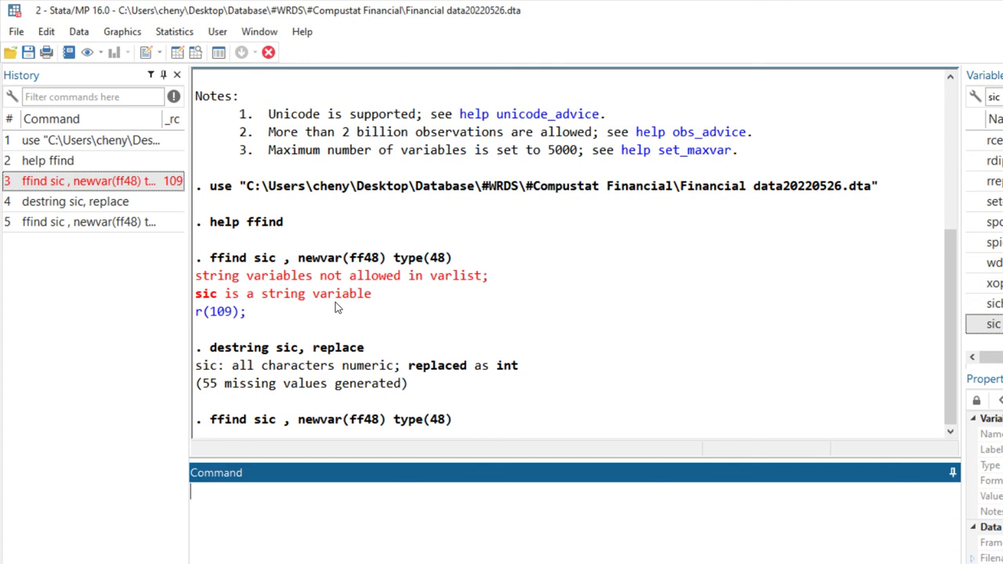
- Open the dataset in the Data Editor, go to the ff48 column and examine its industry labels
left_click(146, 52)
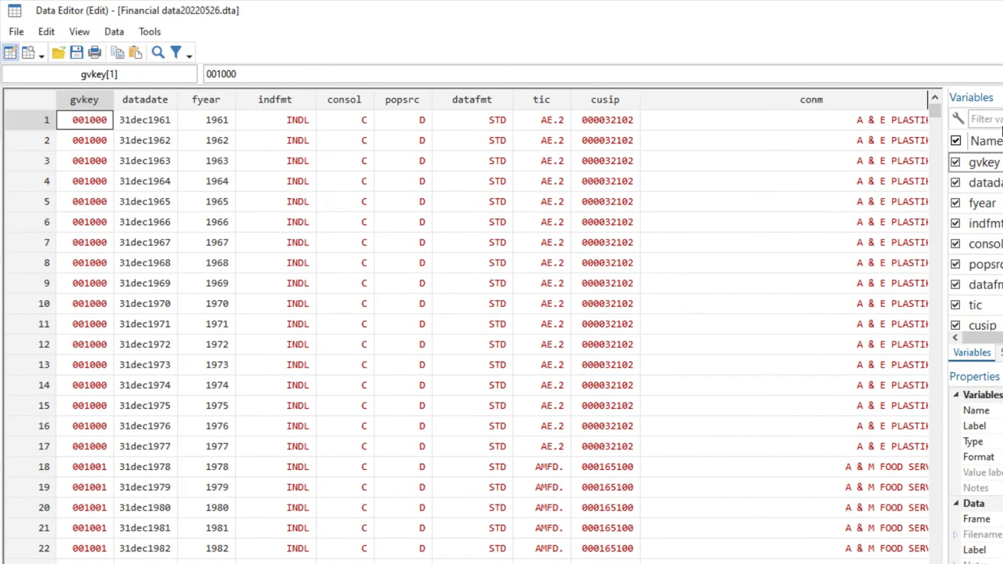
scroll(983, 235, "down", 10)
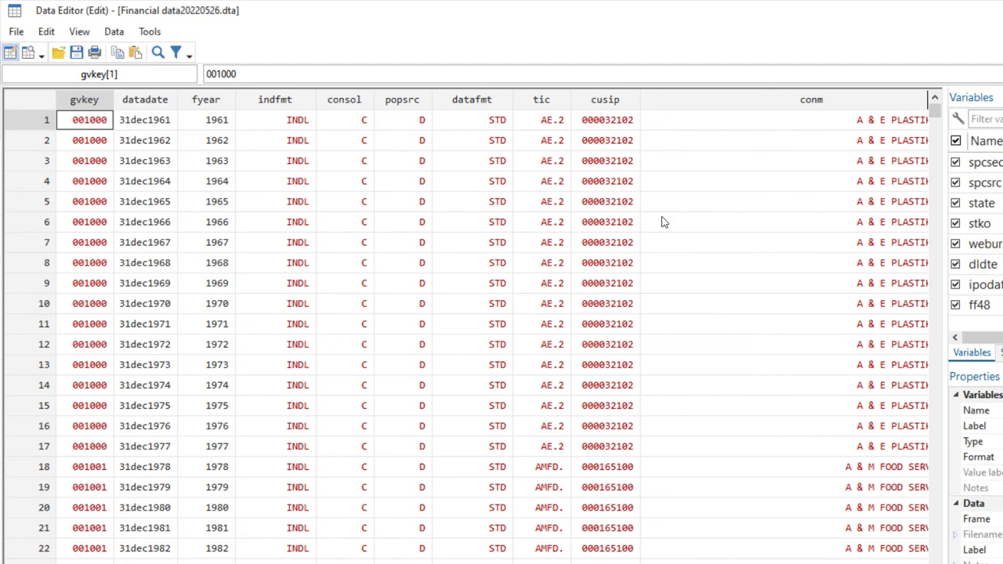
left_click_drag(18, 517, 721, 488)
left_click(167, 114)
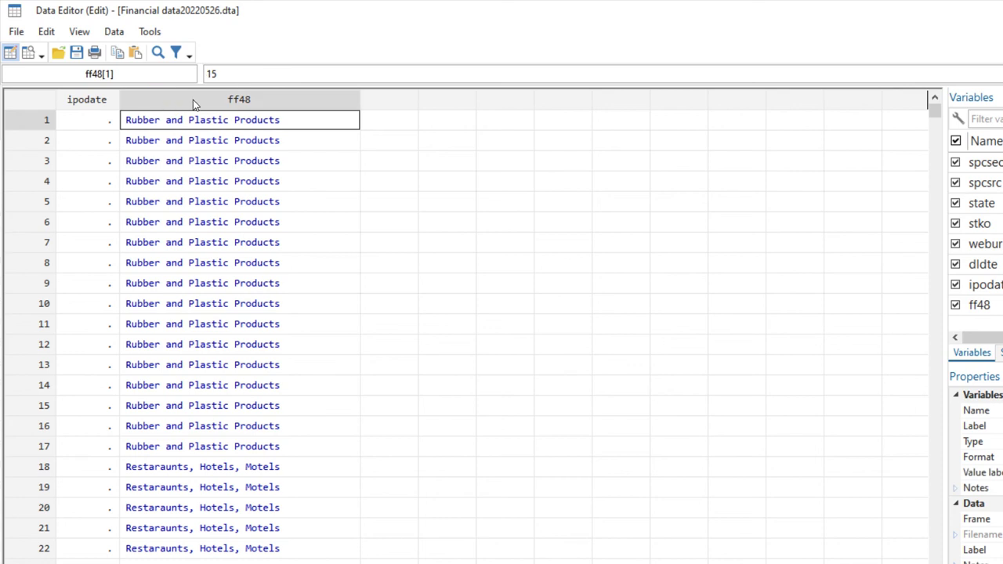
scroll(267, 196, "down", 1)
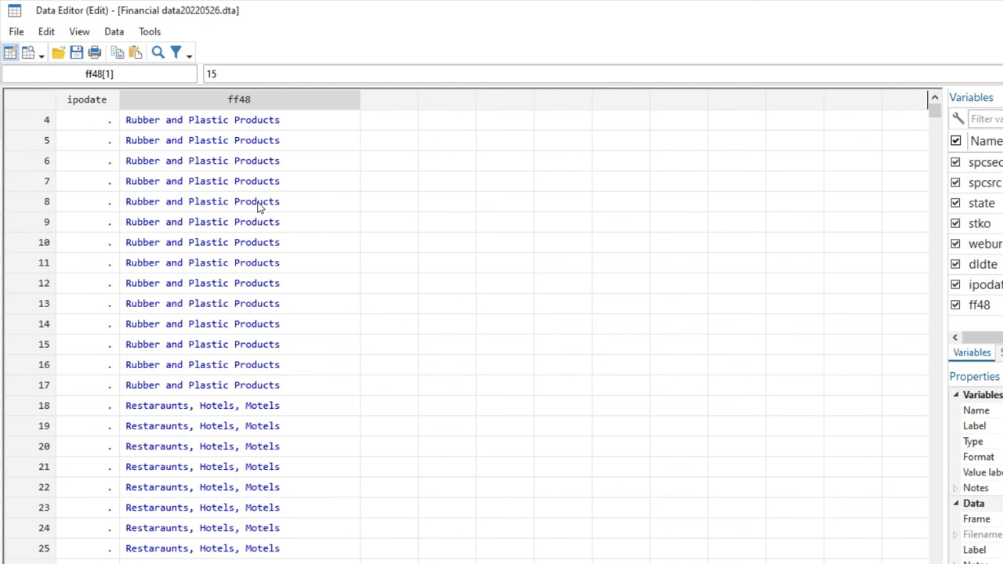
scroll(258, 205, "up", 1)
scroll(360, 311, "down", 4)
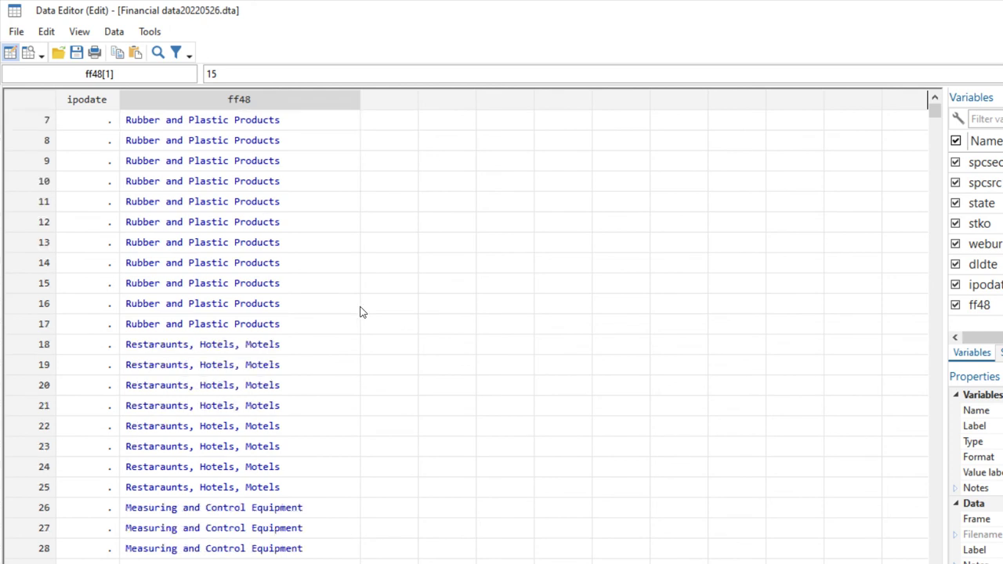
- Check the numeric codes behind the Rubber and Plastic Products and Measuring and Control Equipment labels in the ff48 column
left_click_drag(157, 226, 166, 361)
left_click(169, 283)
left_click(168, 201)
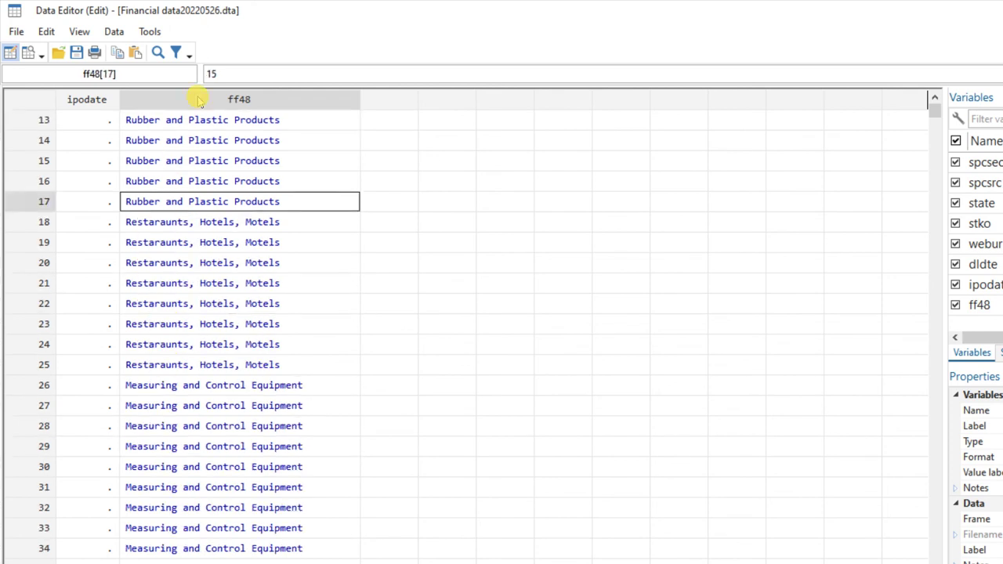
left_click(168, 161)
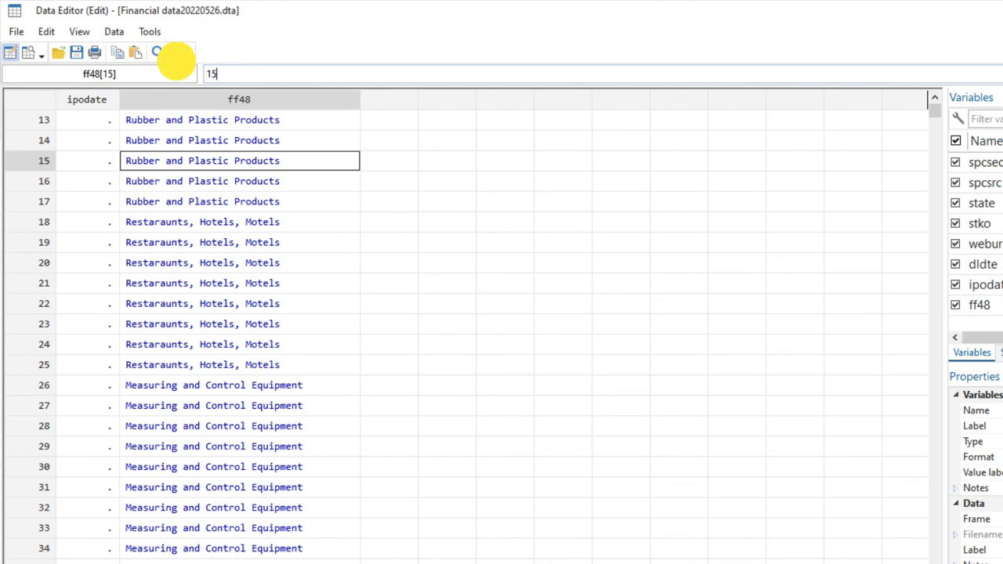
left_click(180, 447)
left_click(207, 74)
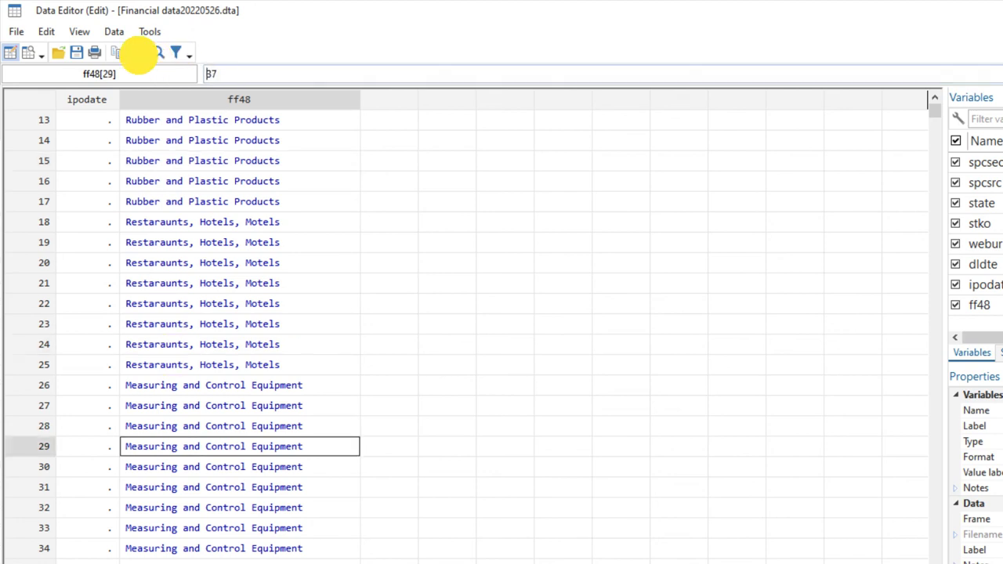
left_click(621, 283)
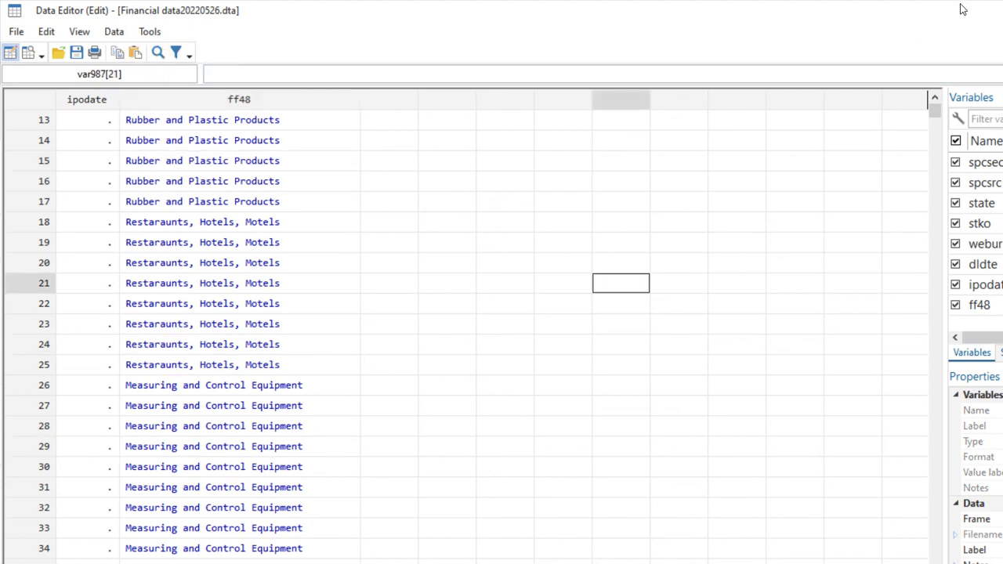
- Close the Data Editor and exit Stata without saving the changes to the dataset
left_click(988, 8)
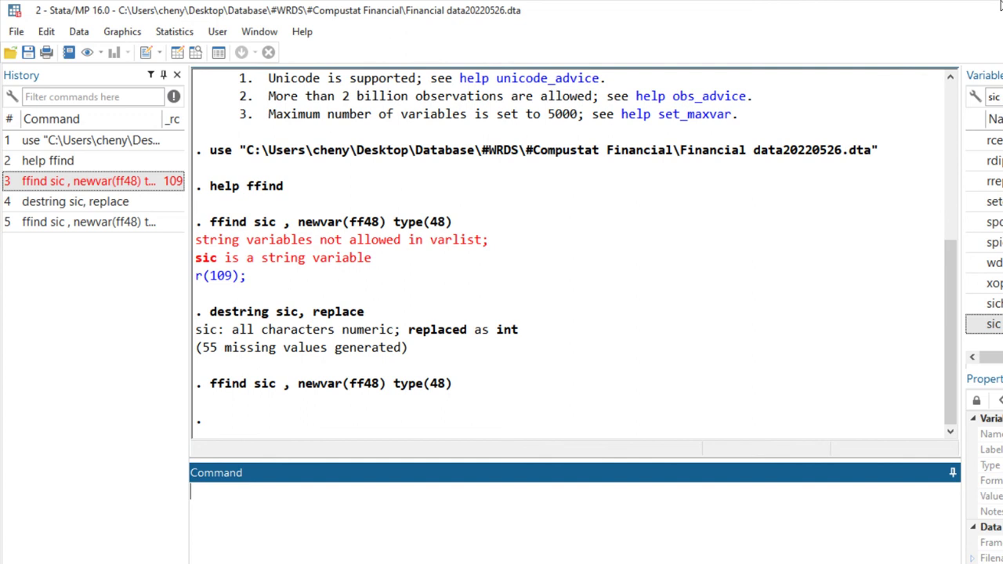
left_click(994, 8)
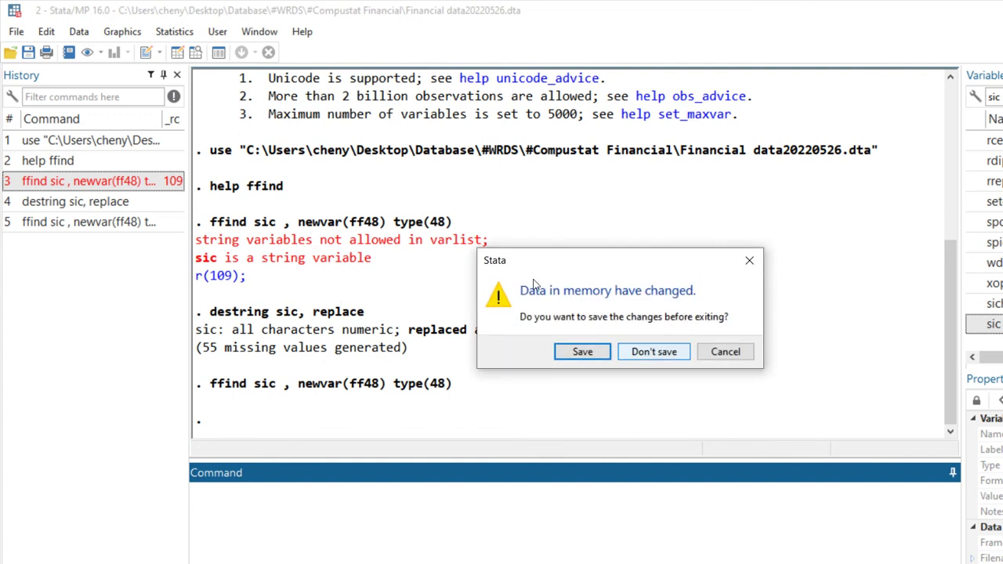
left_click(653, 351)
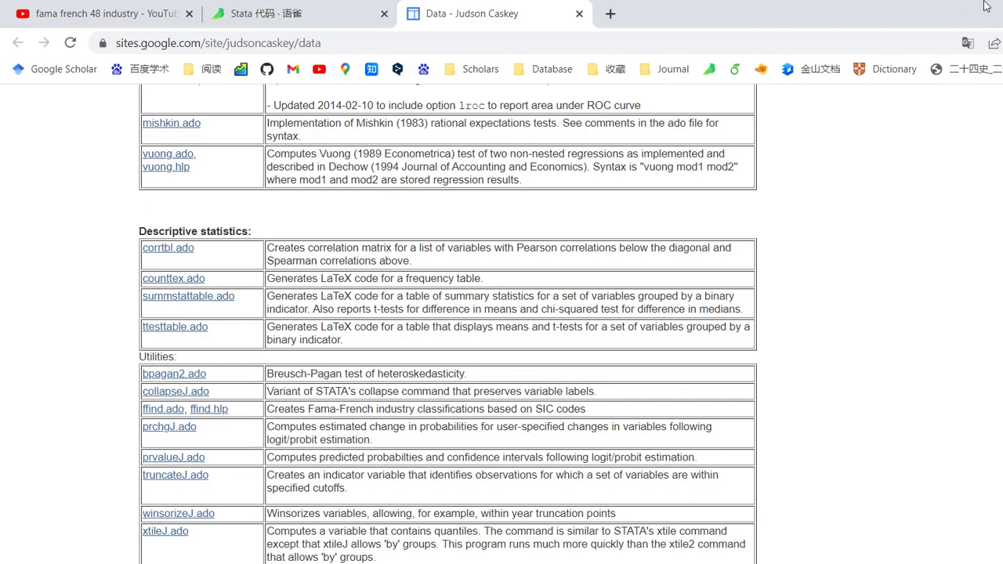